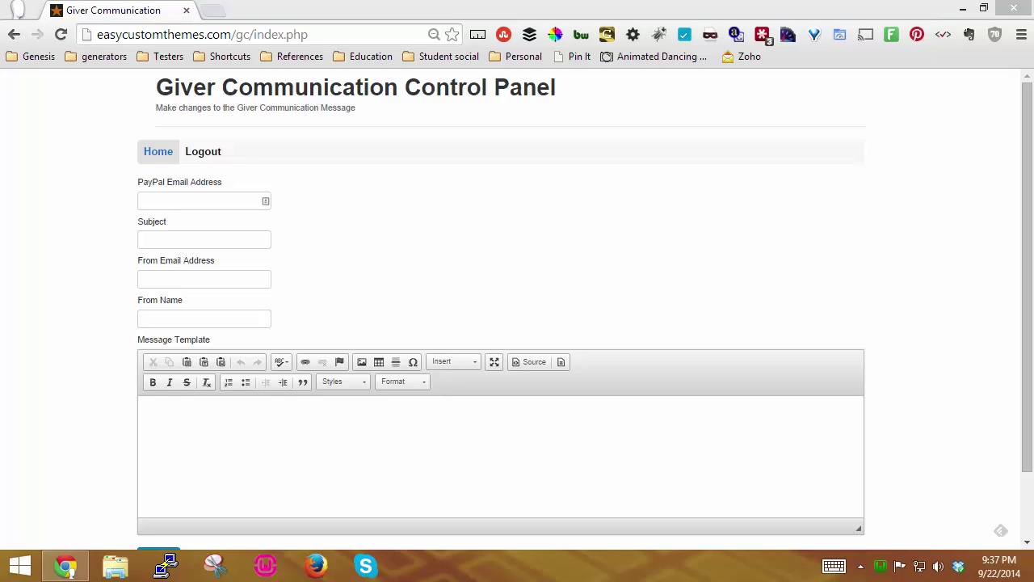
Step: Fill in the PayPal e-mail from saved suggestions and set the subject to 'Thank You'
click(175, 199)
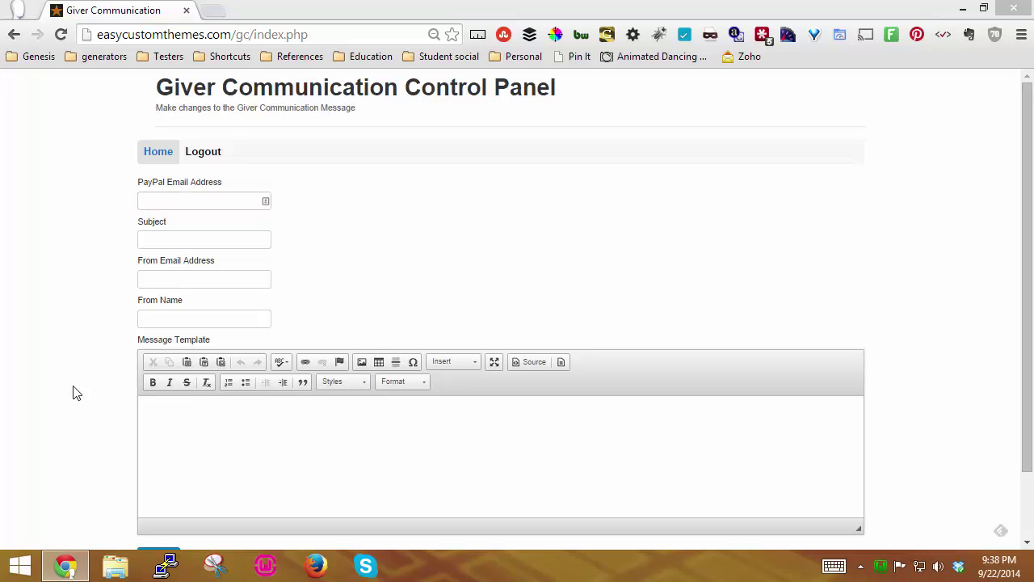
click(204, 203)
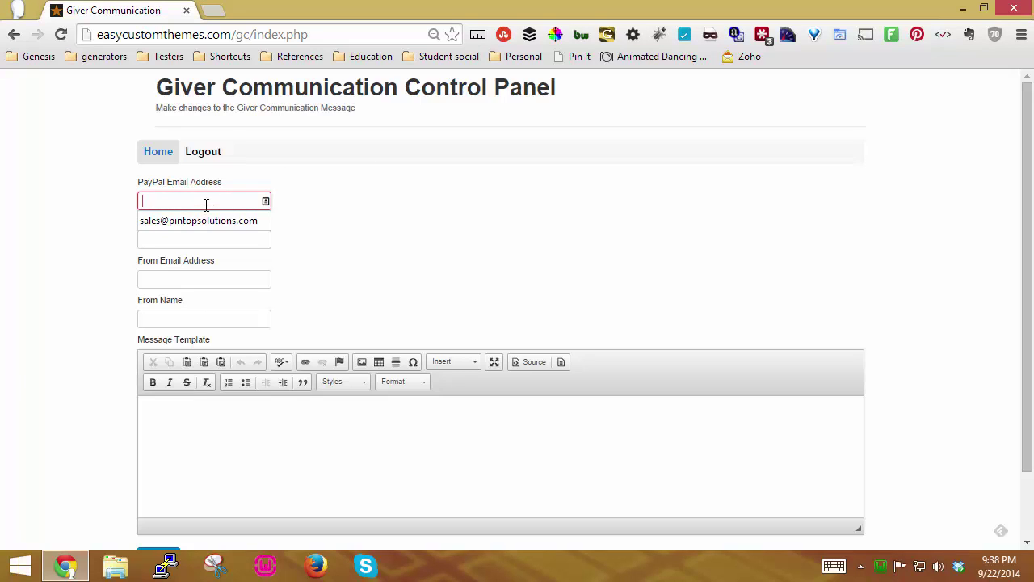
key(ctrl+v)
key(Tab)
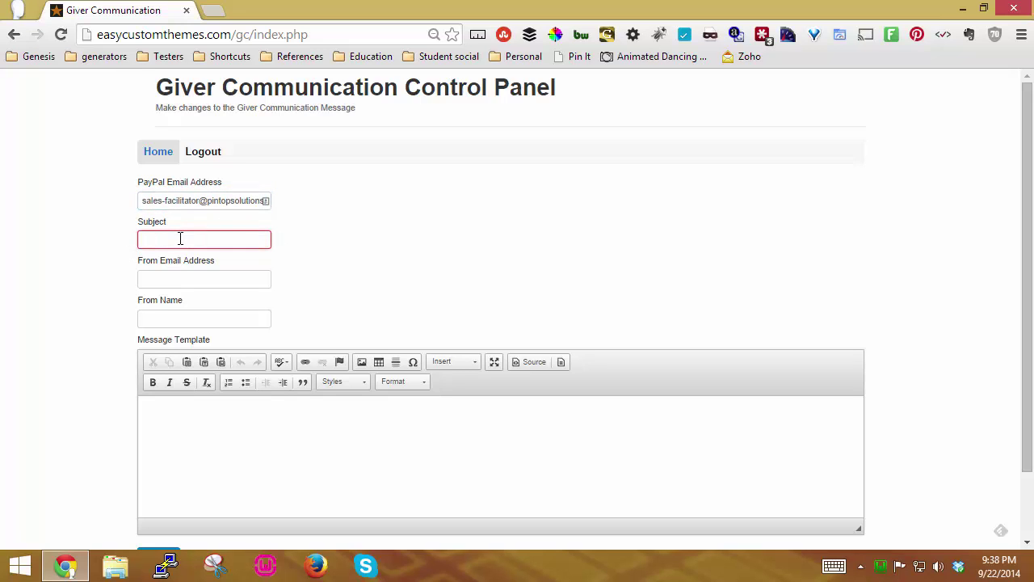
text(Than)
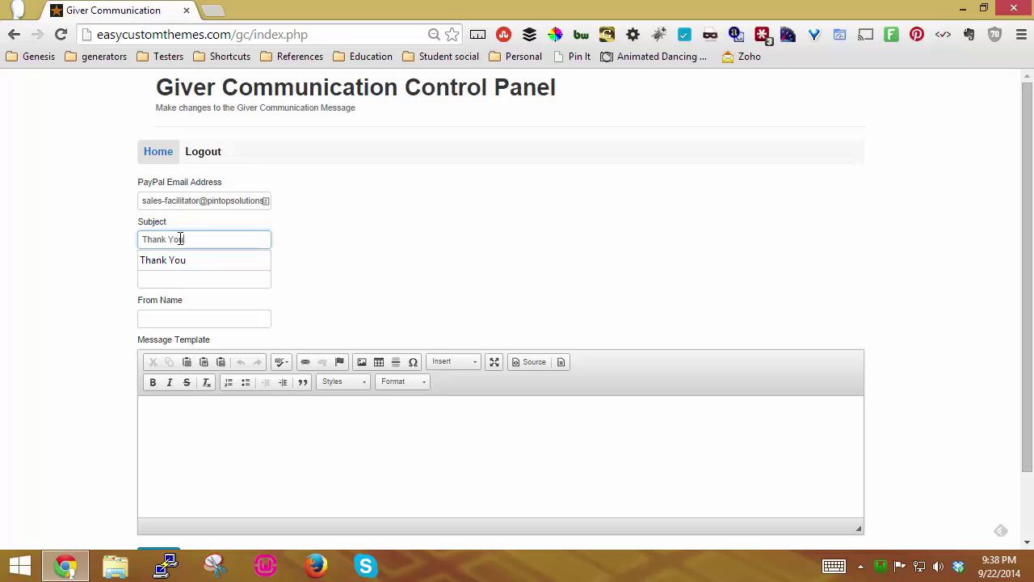
text(k You)
Step: Fill in the sender e-mail address from suggestions and enter the sender's name
click(225, 281)
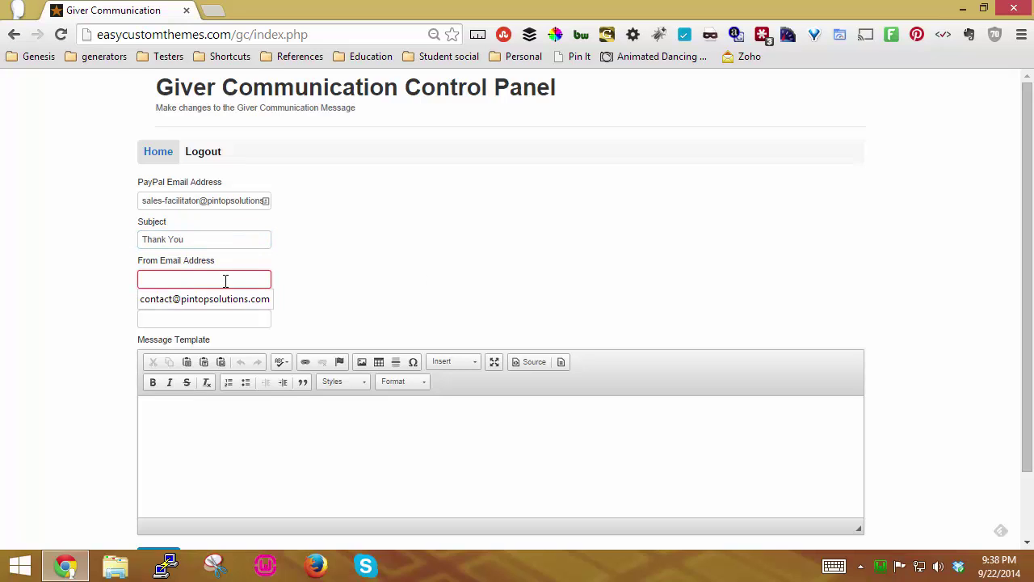
click(224, 299)
click(205, 315)
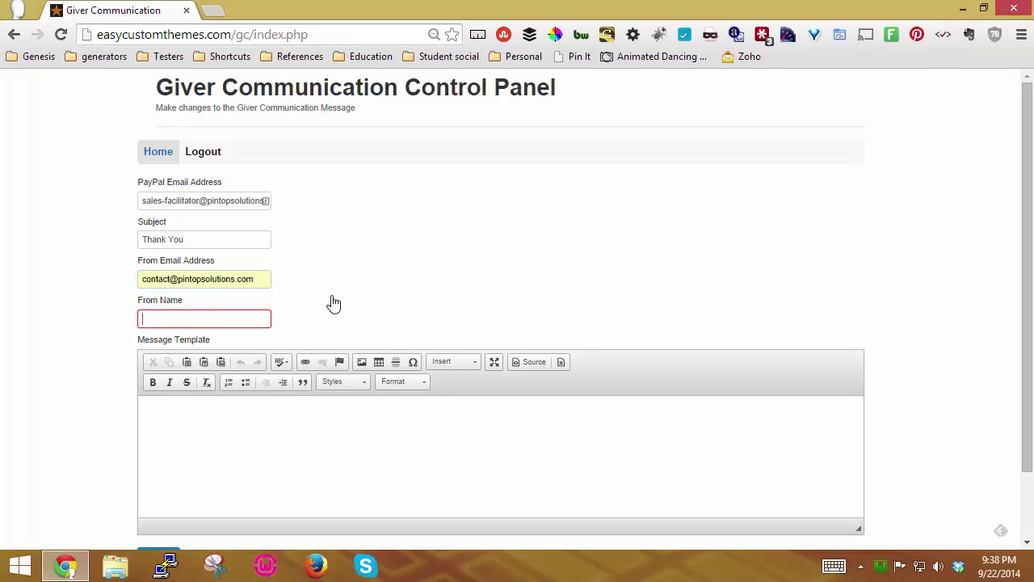
text(Arelthia)
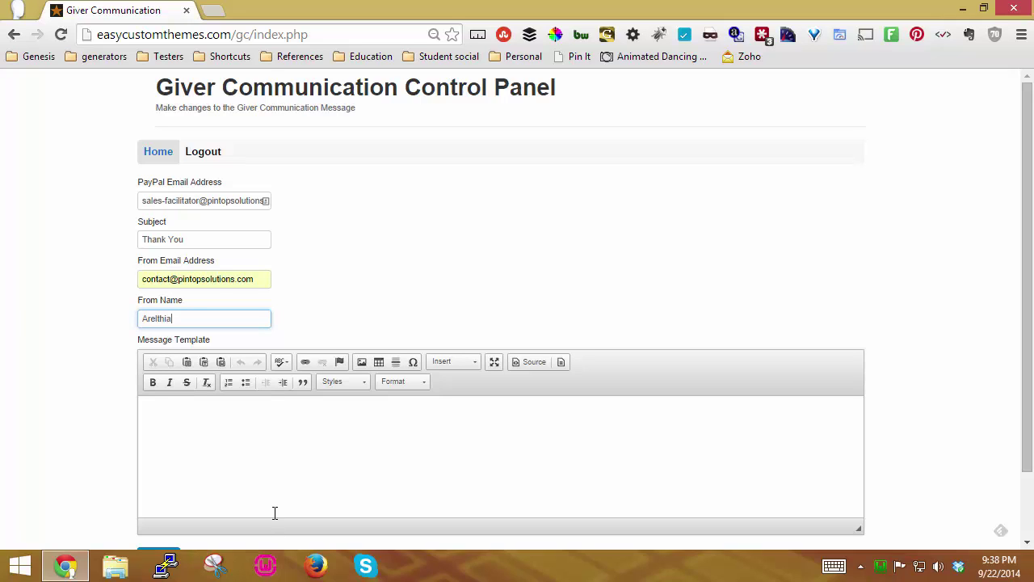
click(313, 443)
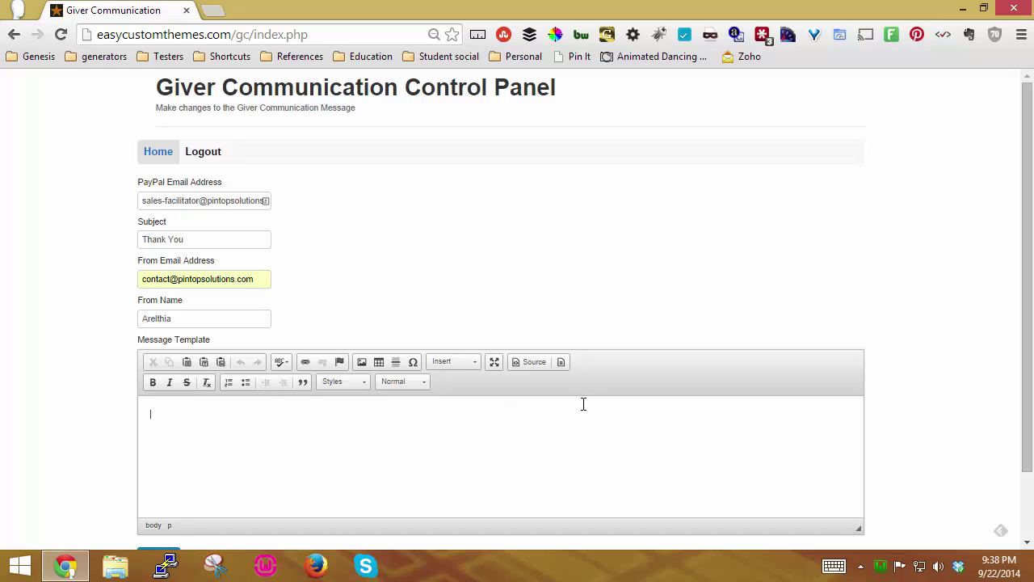
Step: Load the '1 Column' content template into the message editor
click(476, 362)
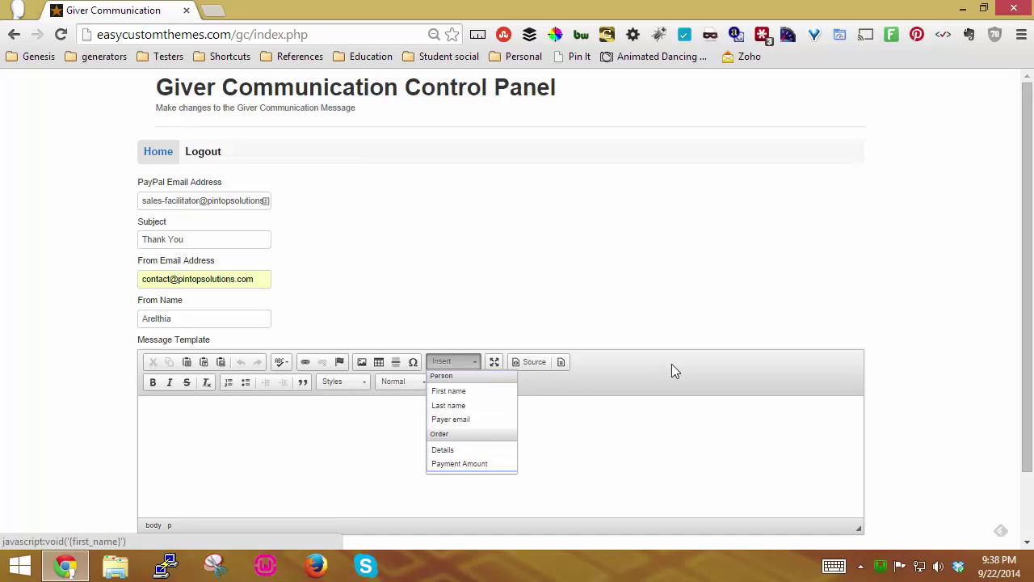
click(529, 375)
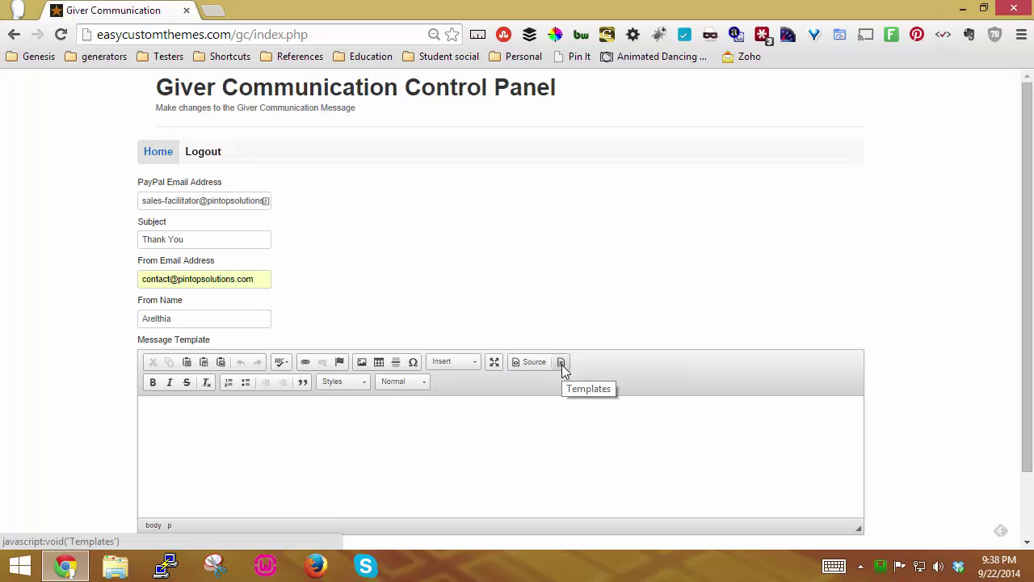
click(561, 363)
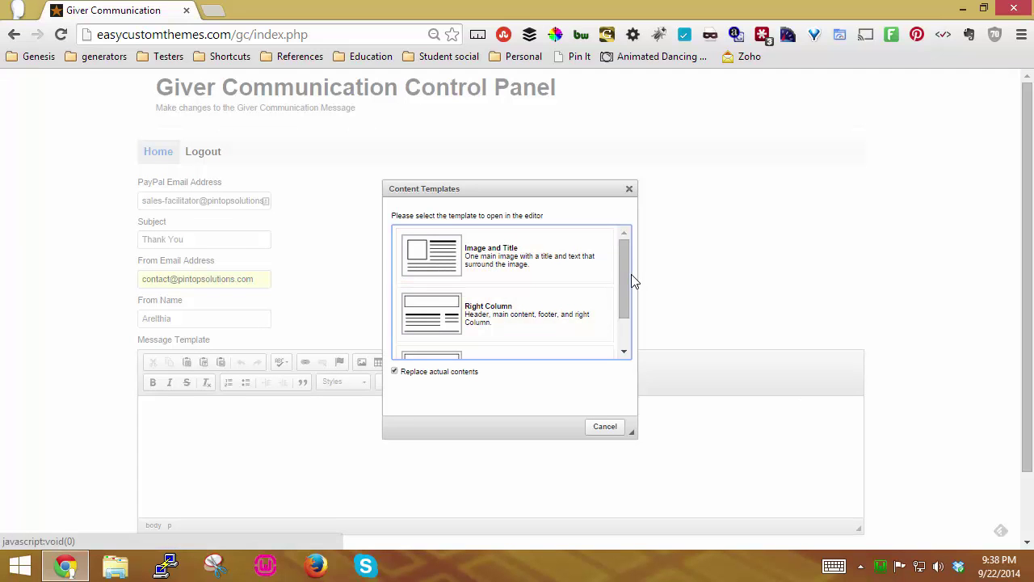
drag(627, 283, 621, 309)
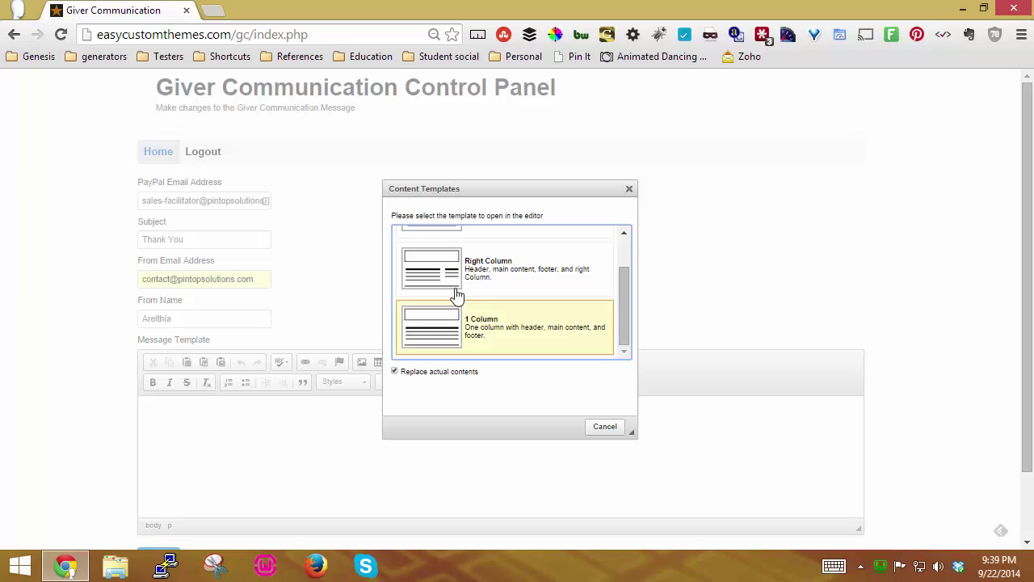
click(466, 334)
Step: Scroll the editor to the 'insert image' header placeholder above Main Content
scroll(725, 425, down, 2)
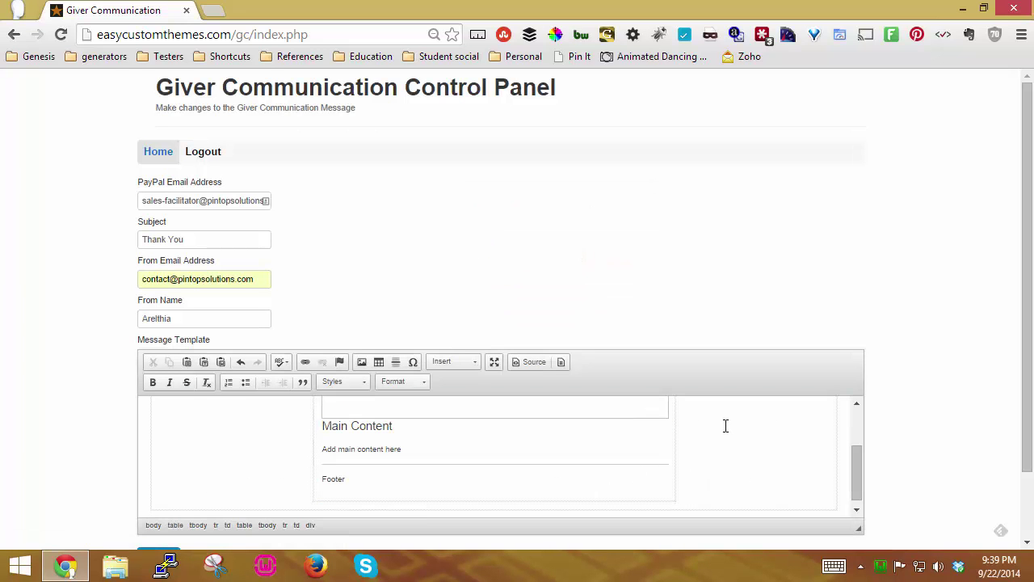
scroll(725, 426, up, 2)
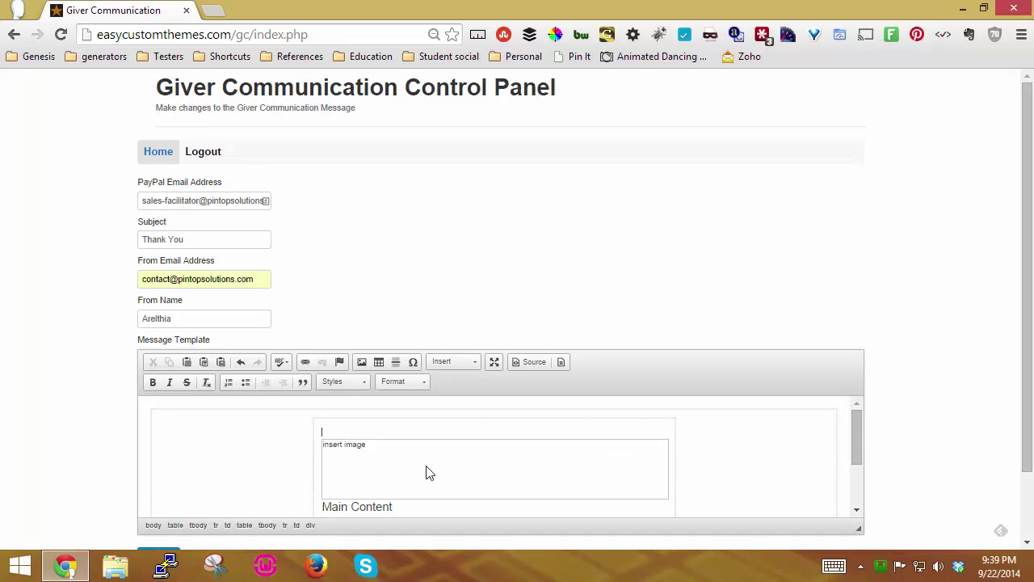
scroll(428, 473, down, 2)
scroll(428, 473, up, 2)
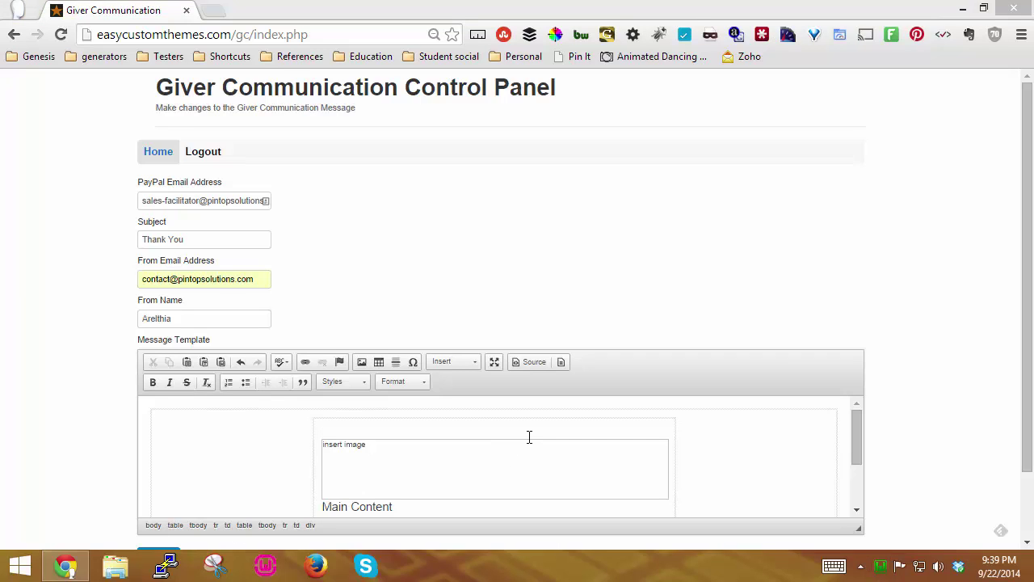
drag(858, 428, 767, 441)
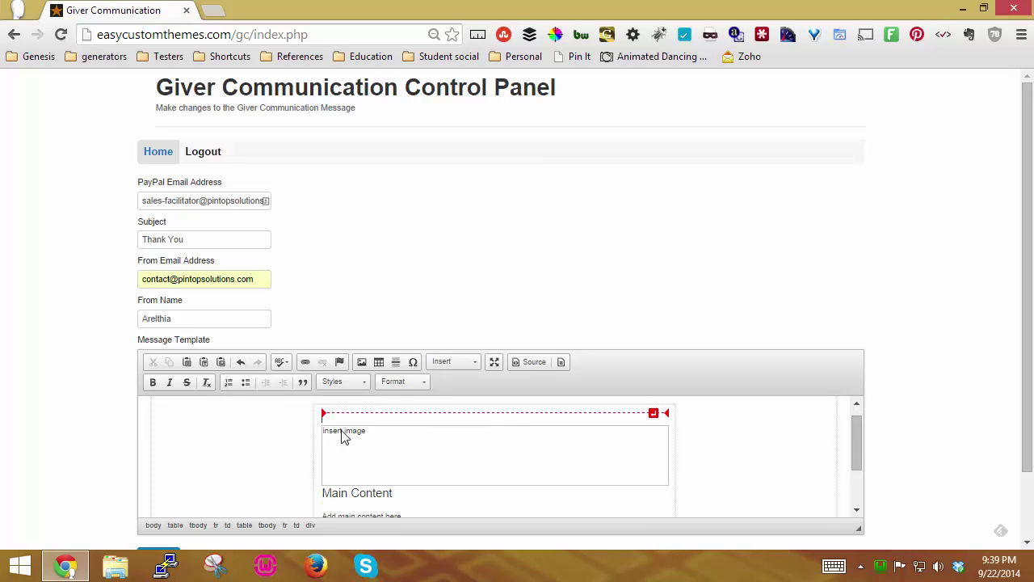
Step: Open the Image Properties of the 'insert image' header placeholder
right_click(392, 446)
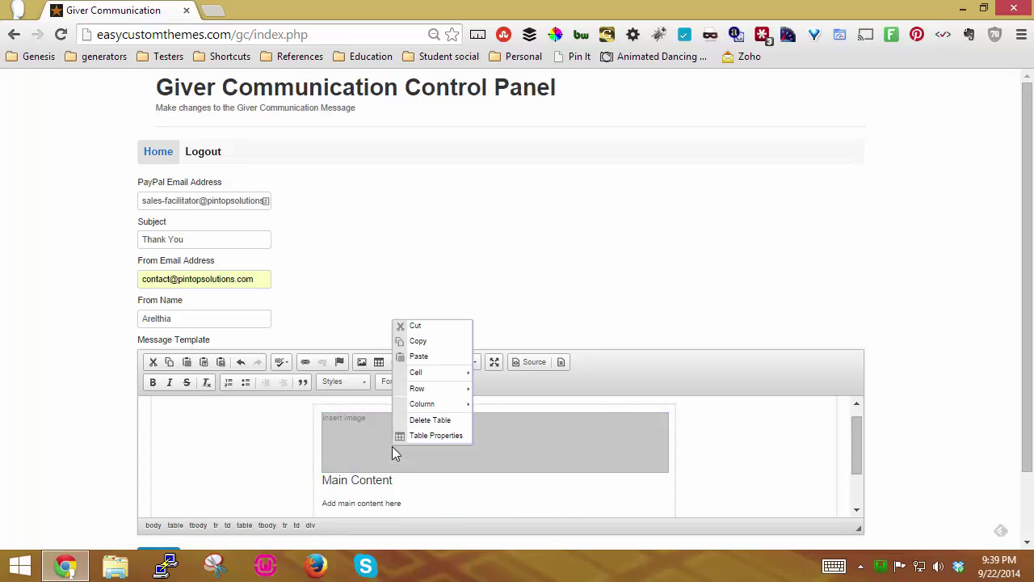
click(502, 453)
right_click(509, 453)
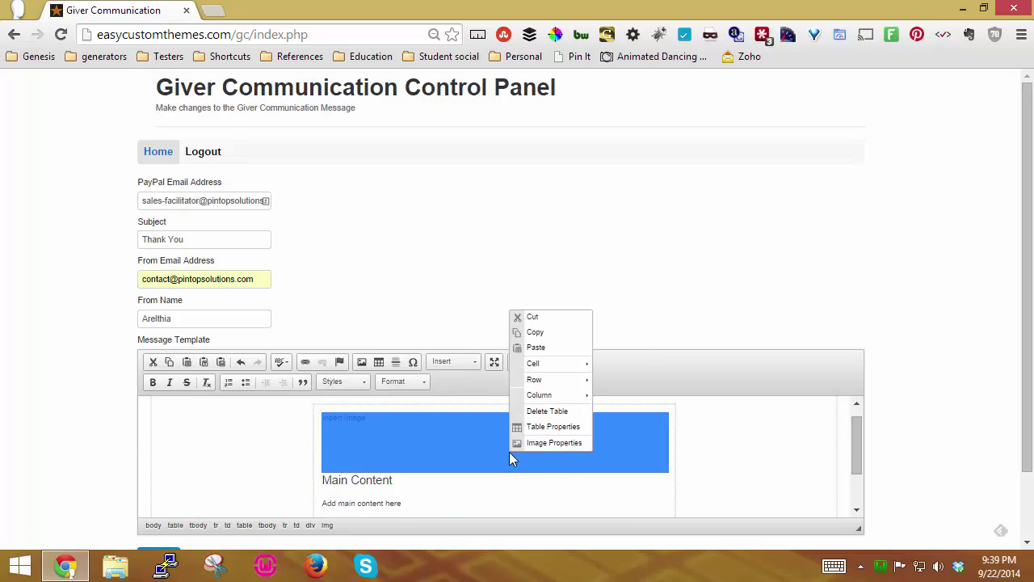
click(560, 443)
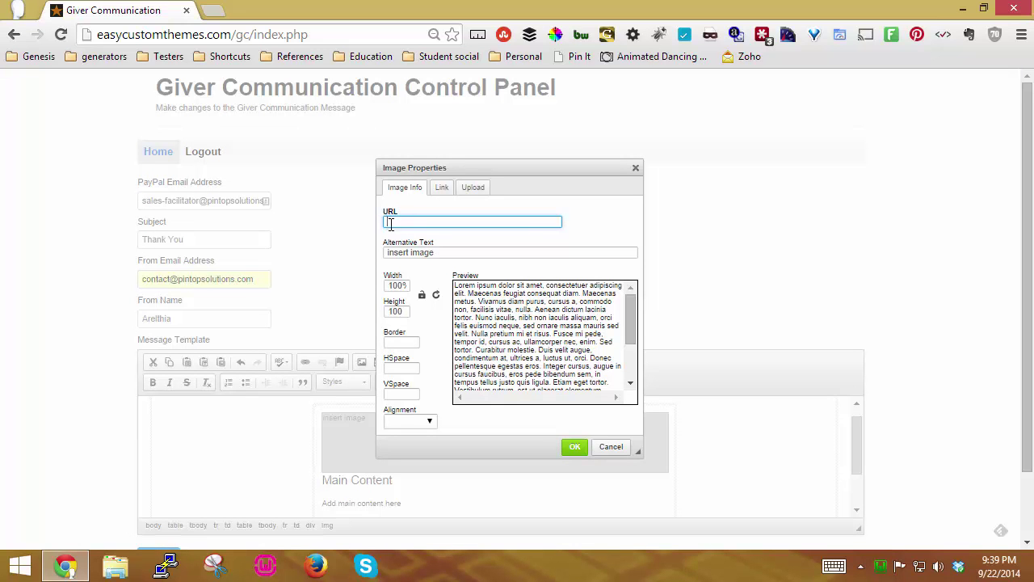
click(477, 189)
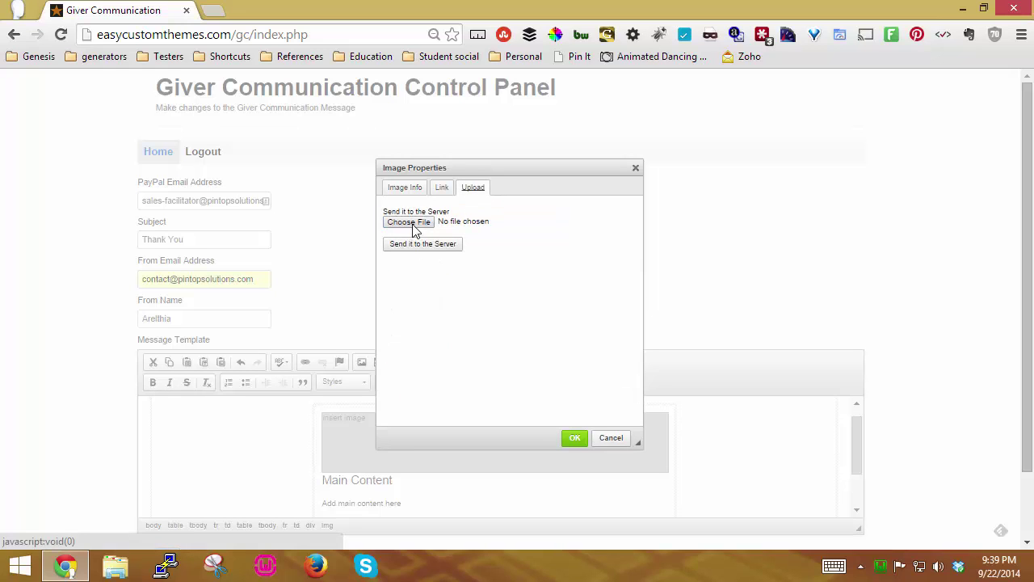
click(406, 188)
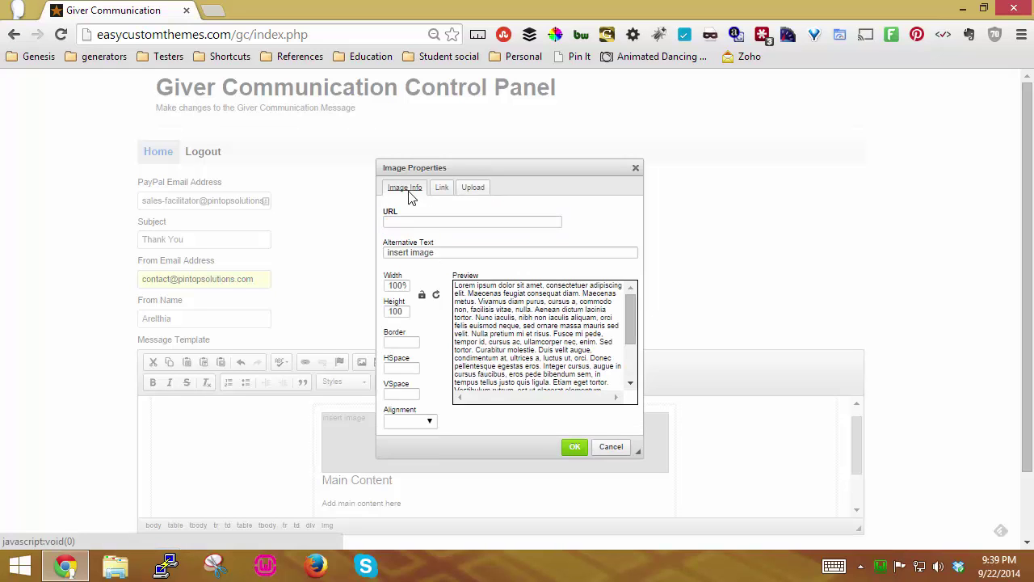
Step: Paste the lorempixel business photo URL, keep its alternative text, and insert the banner
click(419, 216)
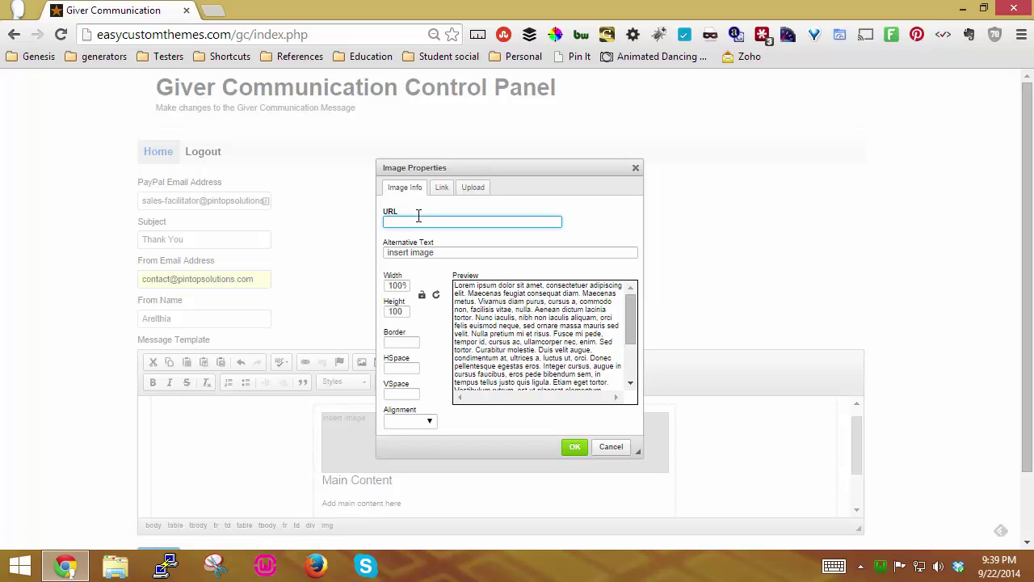
text(http://lorempixel.com/600/100/business/)
click(521, 331)
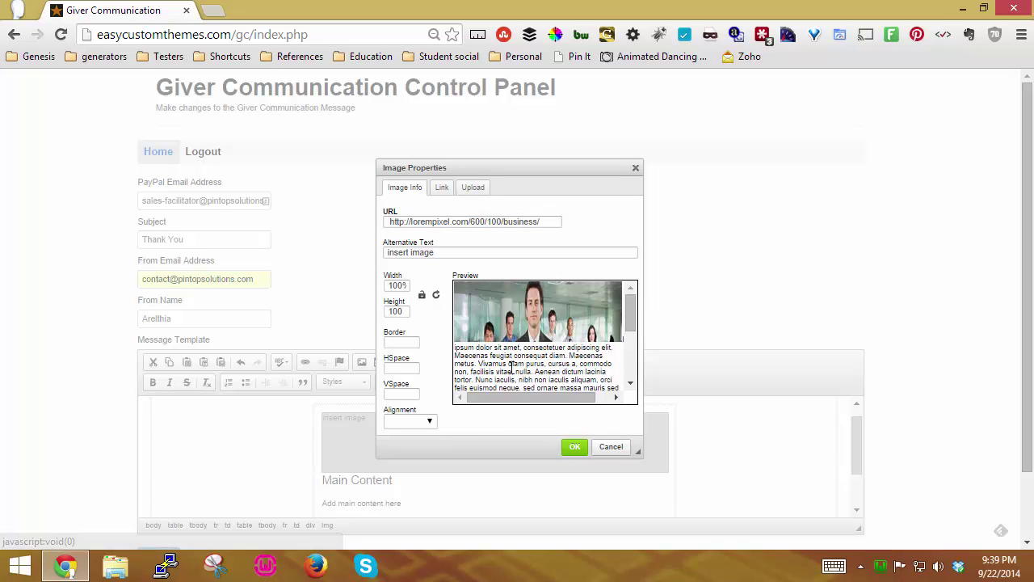
drag(428, 251, 345, 254)
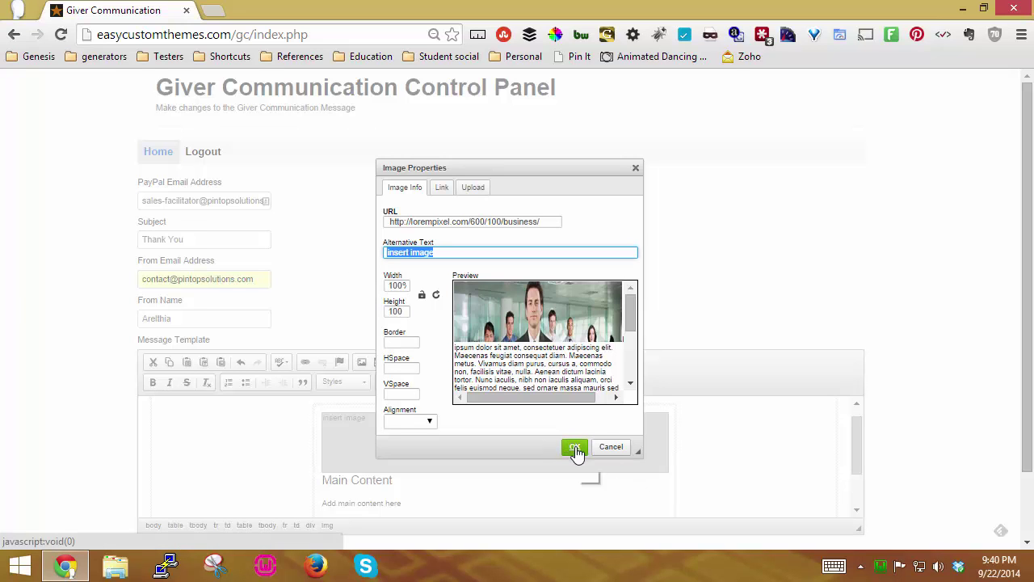
click(575, 449)
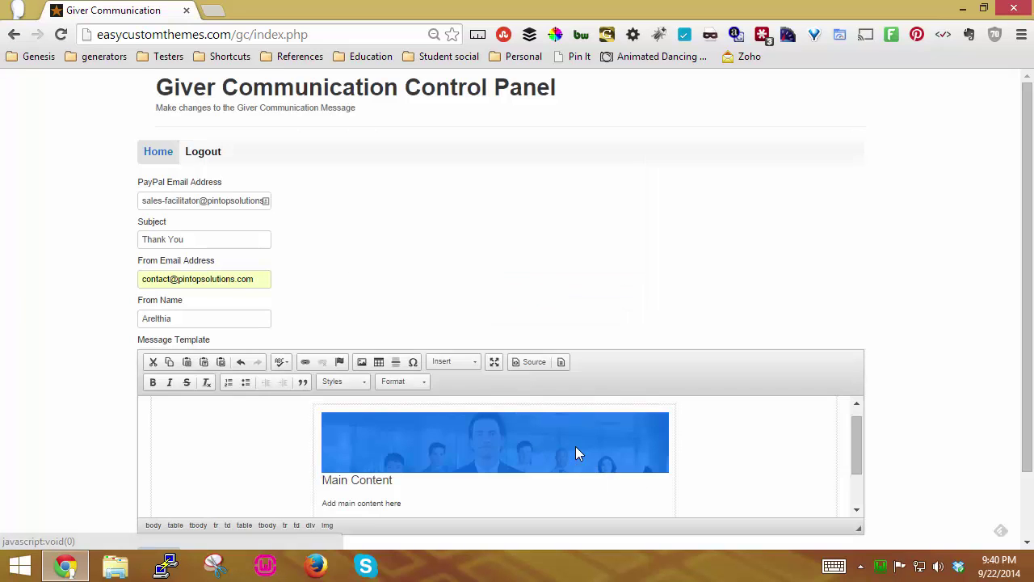
Step: Replace the Main Content heading with 'Thank You' and add a line below it
scroll(719, 443, down, 2)
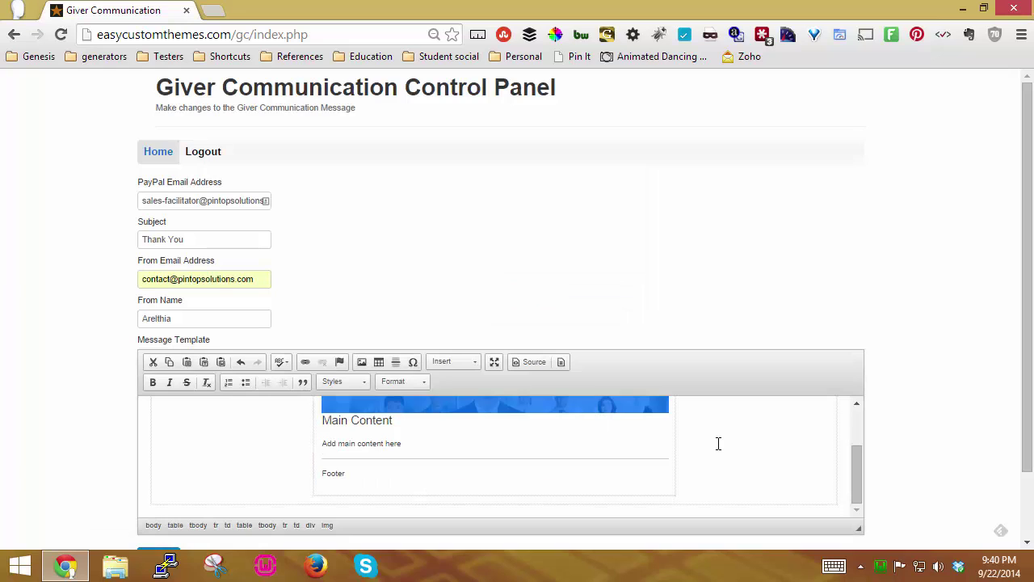
click(347, 422)
drag(399, 421, 327, 427)
text(Thank You)
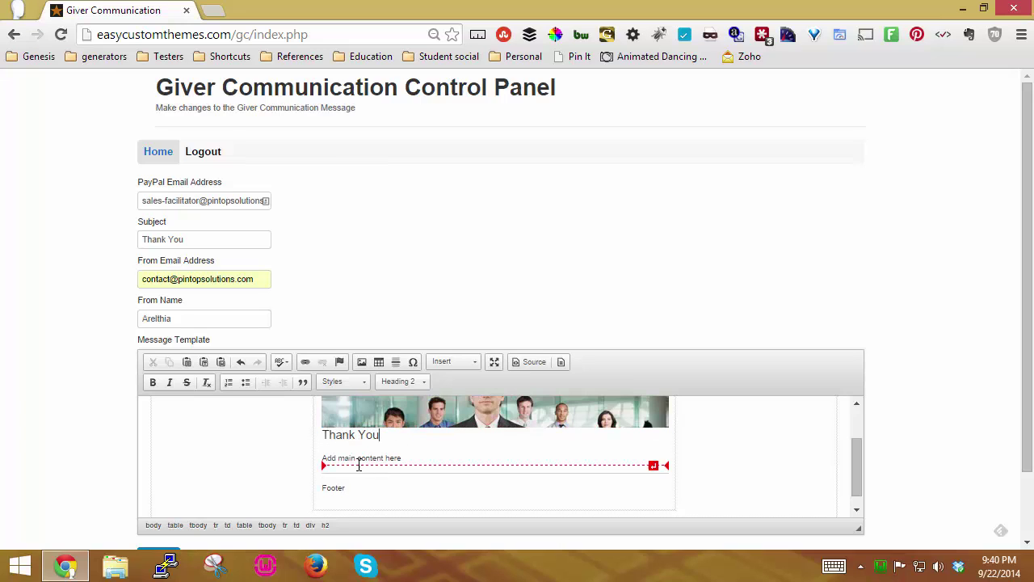
click(345, 457)
key(Return)
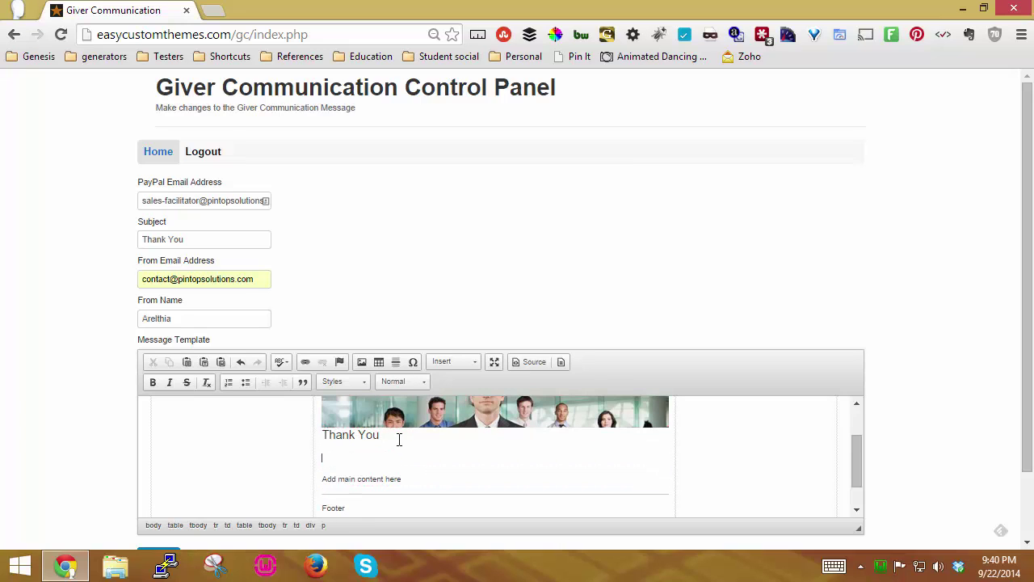
Step: Insert the {first_name} and {last_name} placeholders
click(480, 360)
click(451, 390)
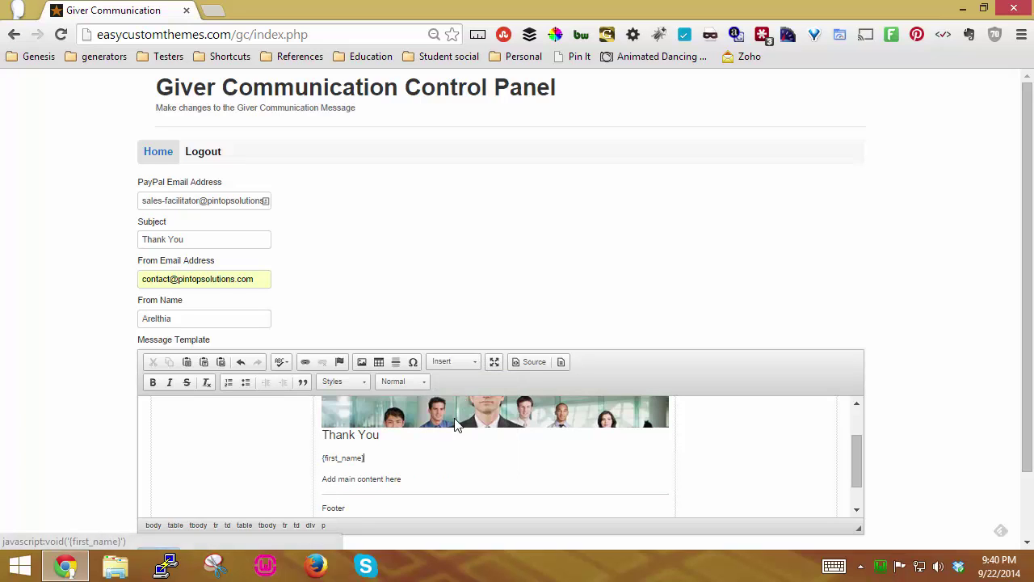
click(477, 362)
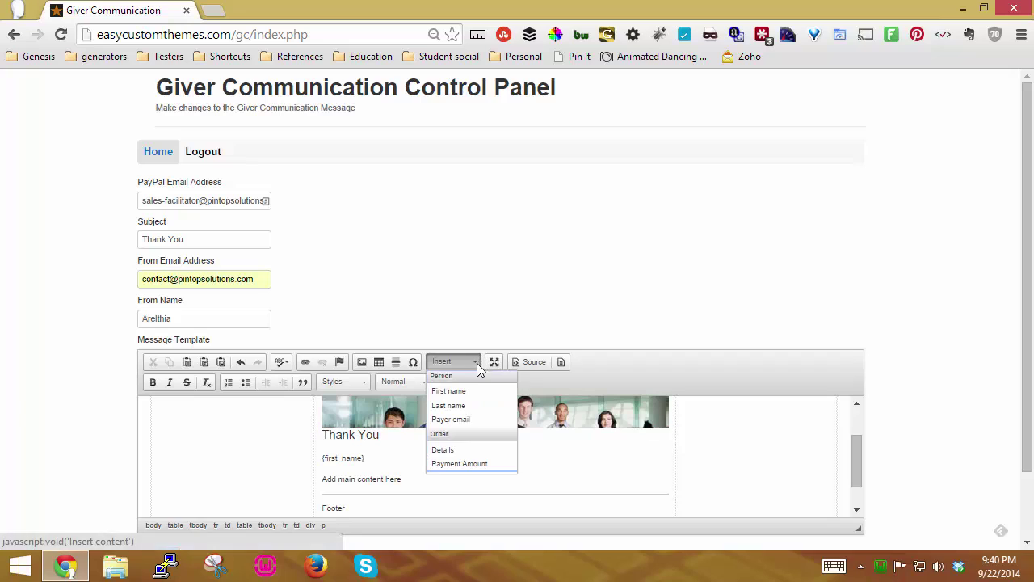
click(451, 405)
Step: Replace the body text with 'Thank you for your kindness.' and add a new line
click(425, 473)
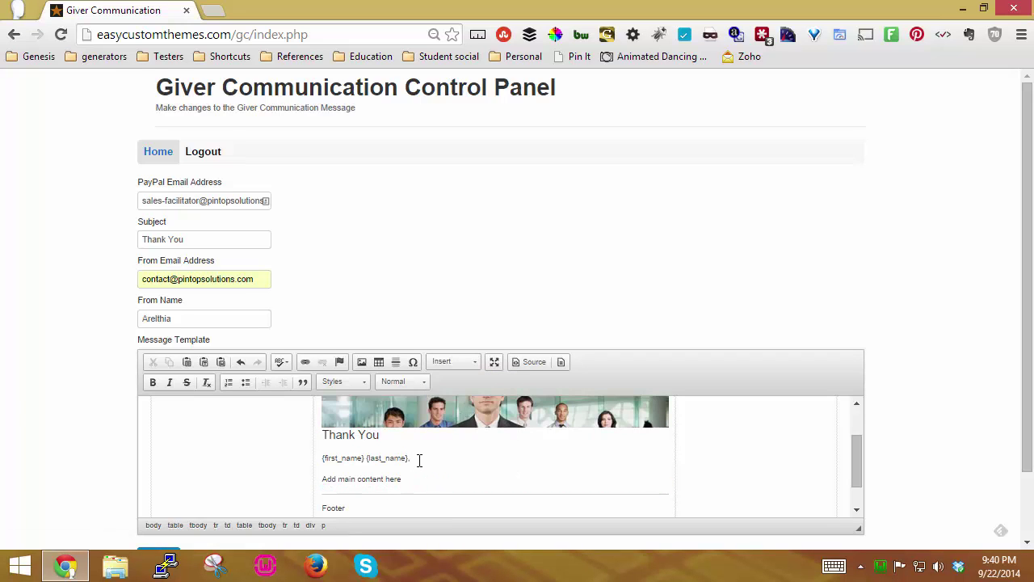
drag(419, 479, 318, 477)
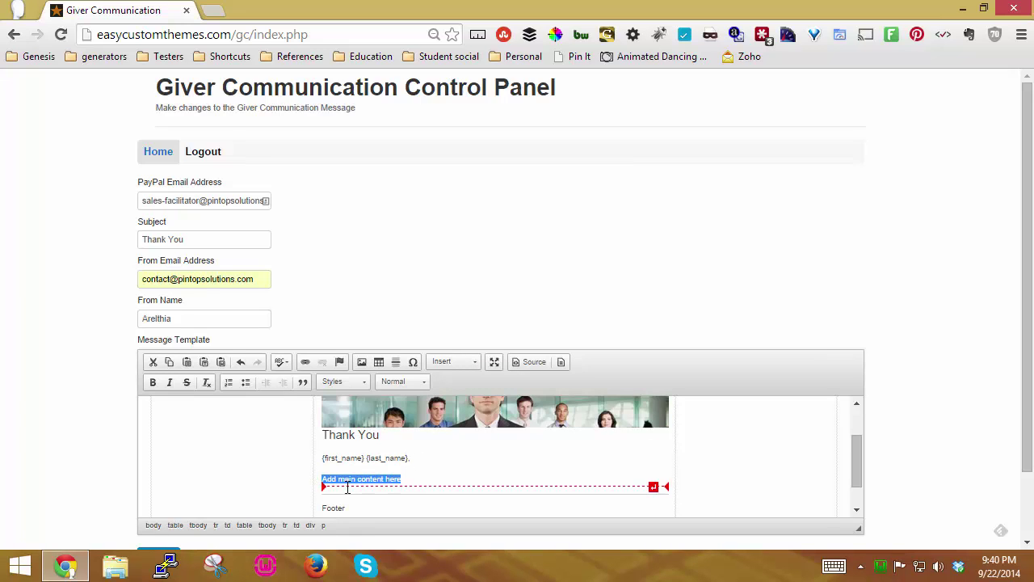
text(Thank you)
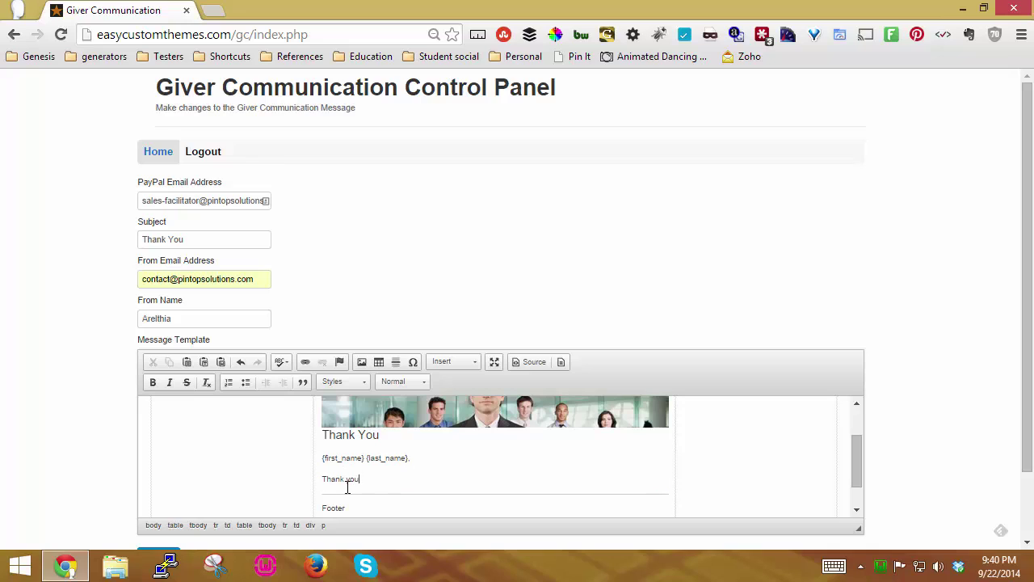
text( for your kindness.)
key(Return)
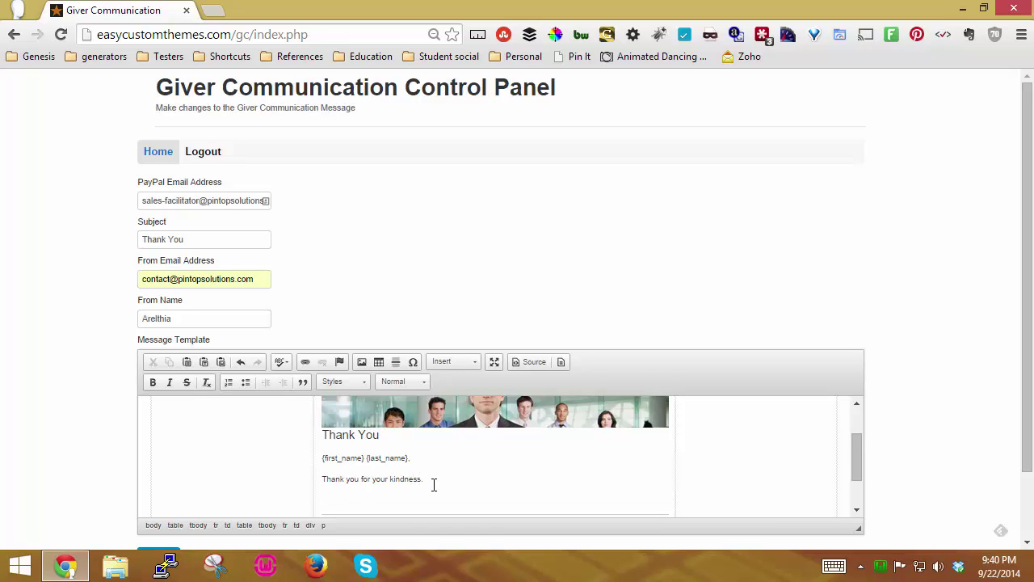
key(Return)
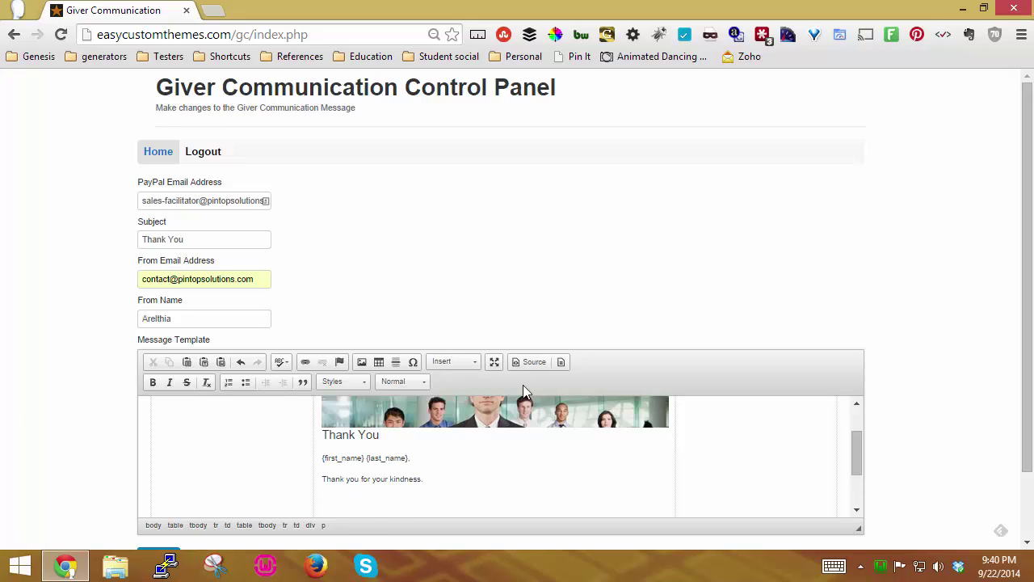
Step: Insert the {order_details} placeholder below the message
click(474, 361)
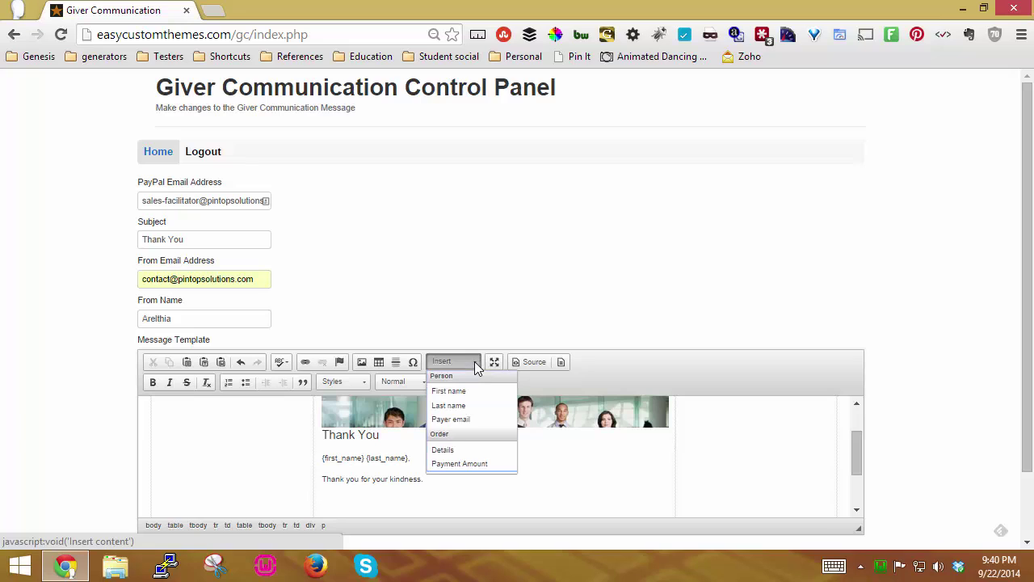
click(455, 453)
scroll(454, 457, down, 2)
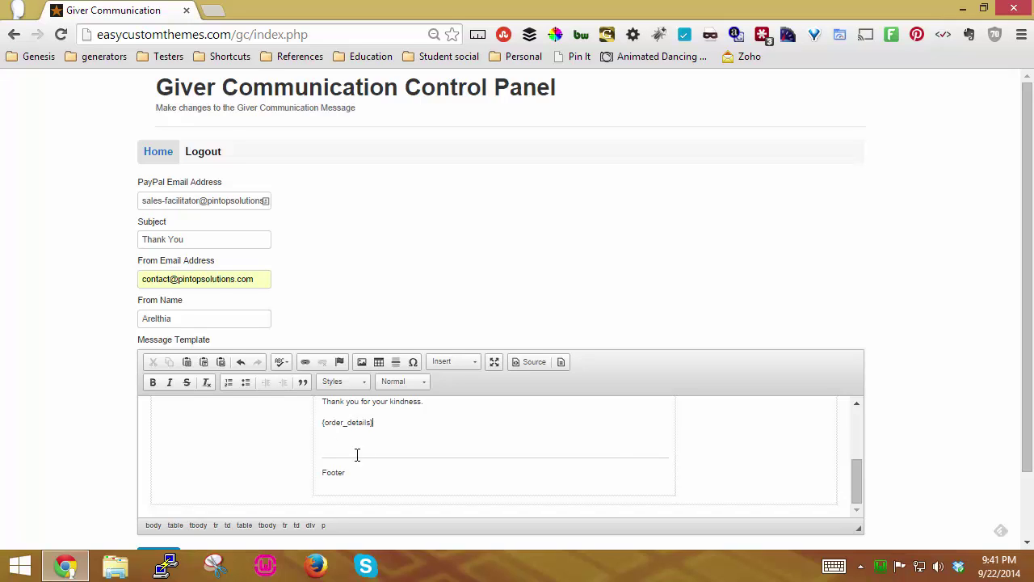
drag(347, 475, 323, 477)
scroll(469, 454, up, 1)
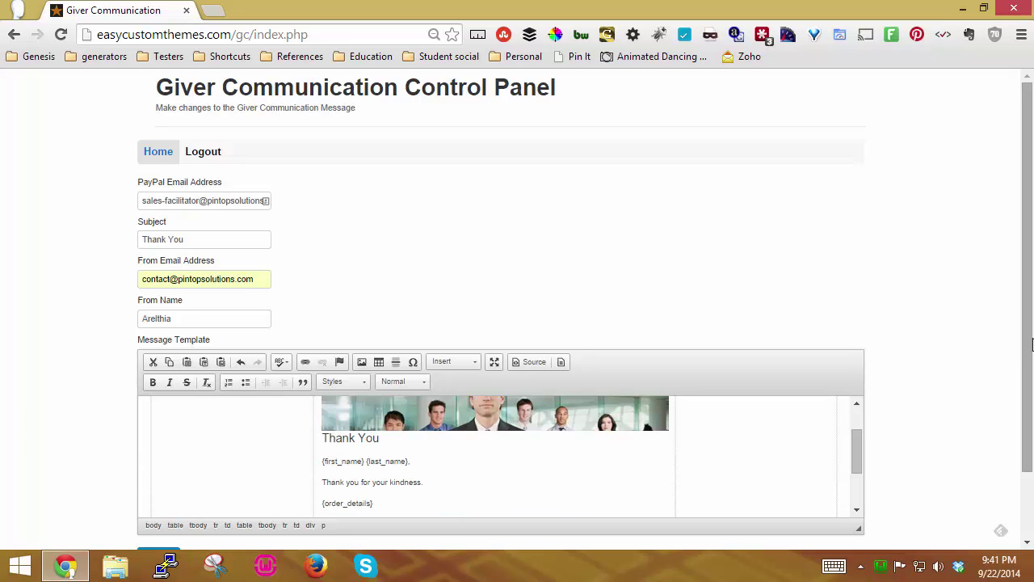
Step: Submit the communication settings and open the product kiosk page in a new tab
scroll(951, 348, down, 2)
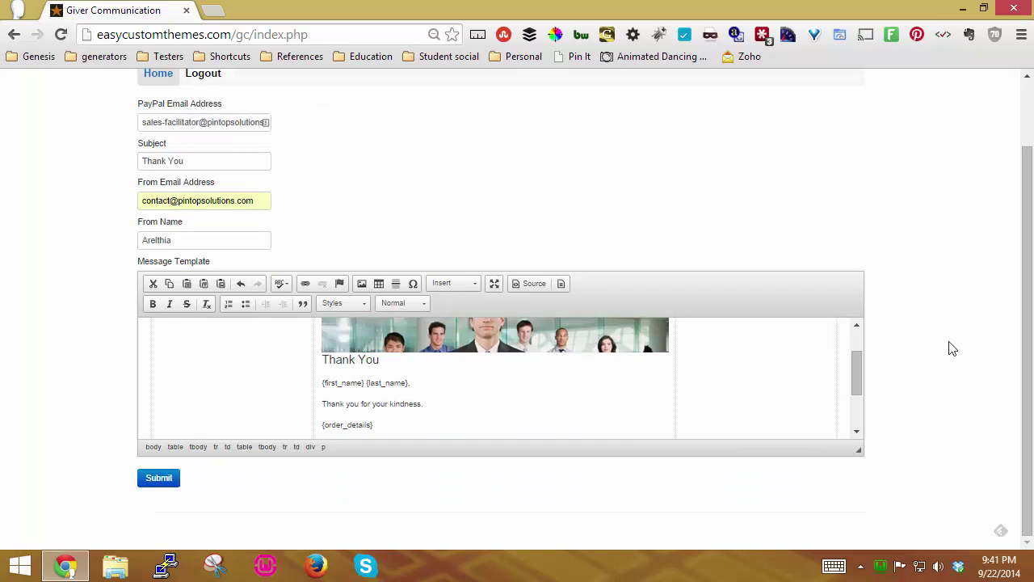
click(159, 478)
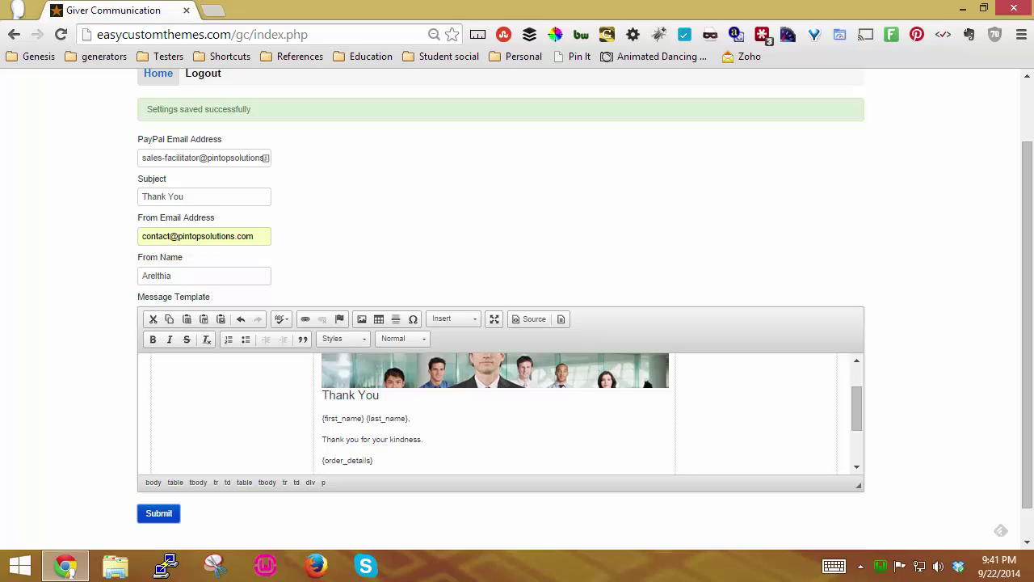
key(ctrl+shift+t)
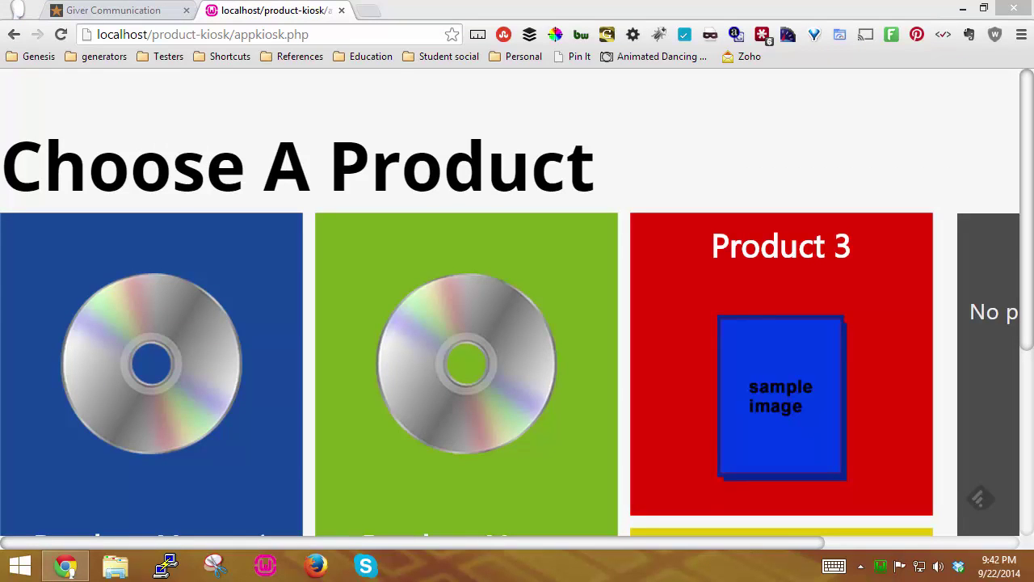
Step: Open the PayPal sandbox IPN settings and highlight the do-ipn.php notification URL
key(ctrl+shift+t)
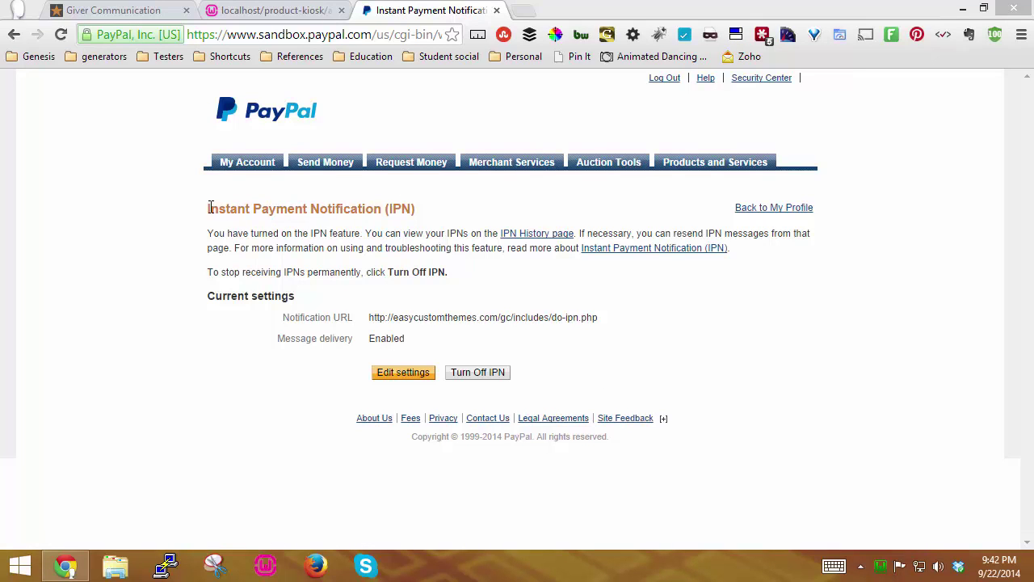
drag(209, 208, 450, 203)
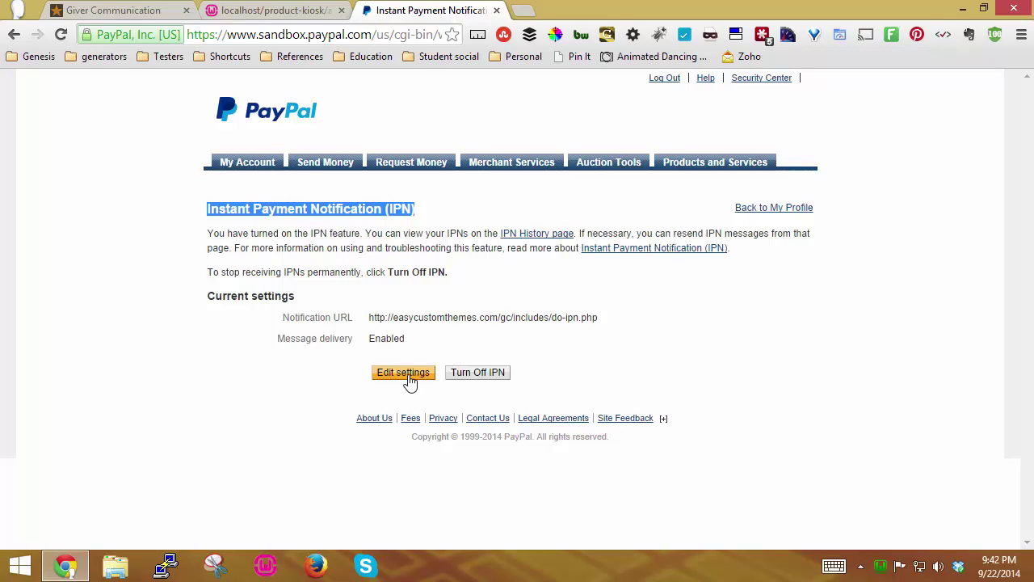
click(284, 316)
drag(284, 316, 630, 326)
click(630, 325)
triple_click(601, 316)
click(605, 324)
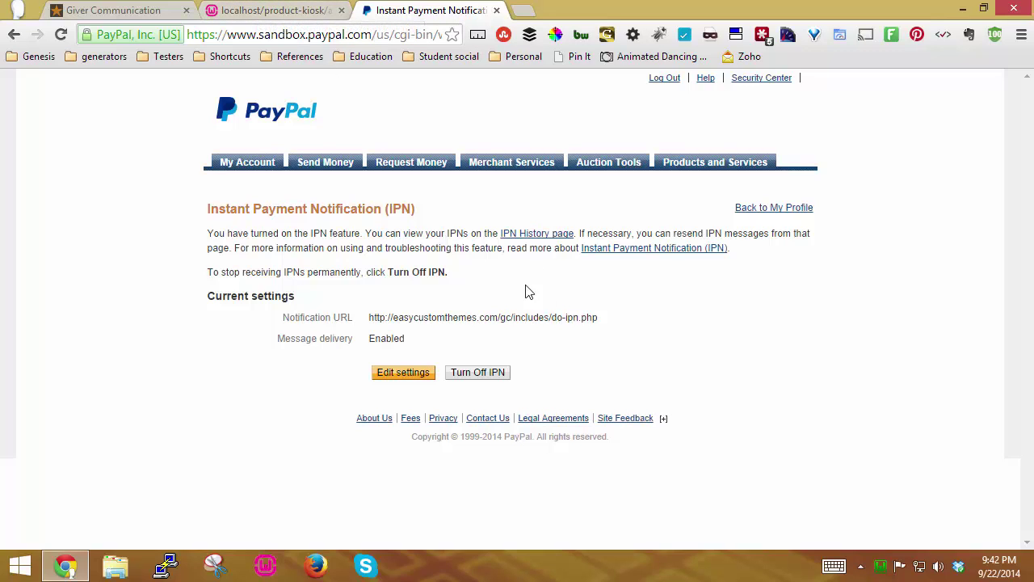
Step: Add Product 3 to the kiosk cart
click(230, 8)
scroll(482, 171, down, 4)
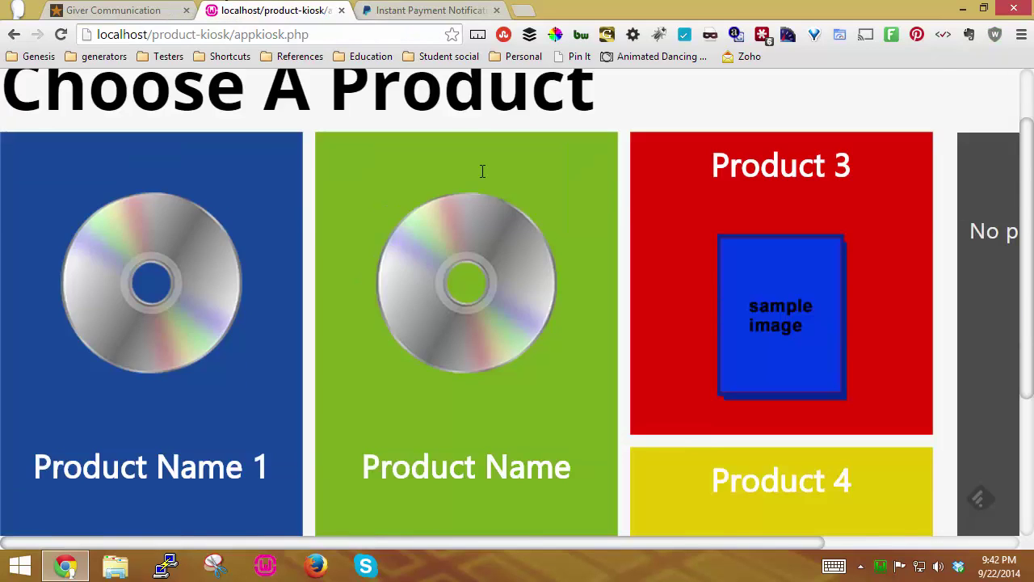
drag(529, 548, 443, 538)
scroll(596, 356, up, 4)
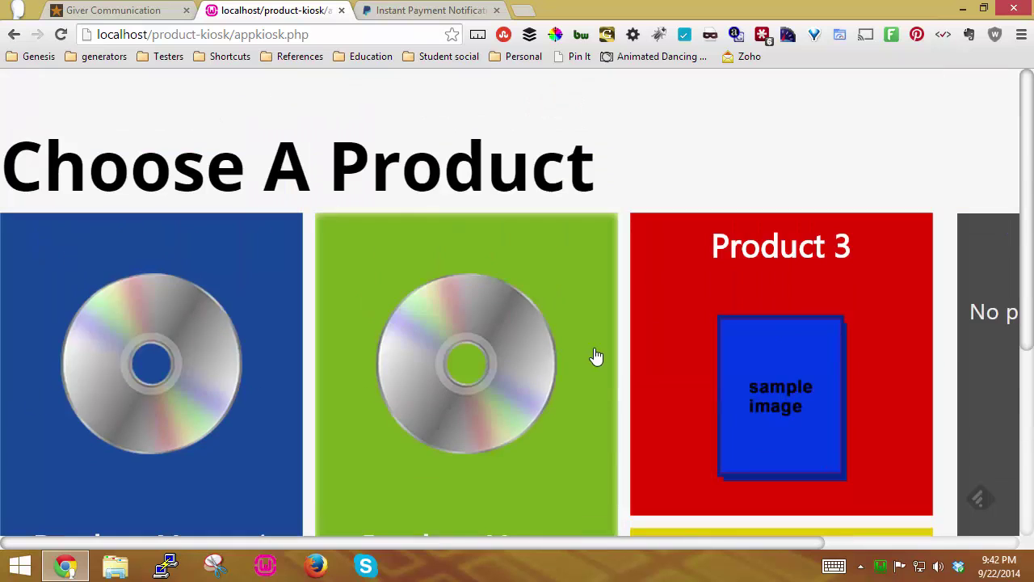
click(813, 385)
scroll(332, 456, down, 1)
click(331, 464)
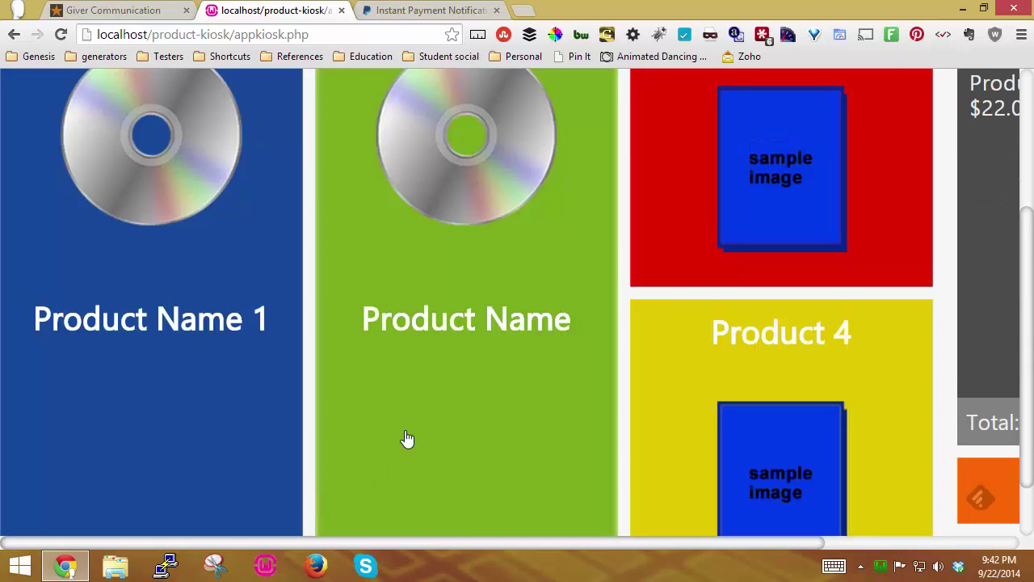
Step: Add the Product Name item for September 21, 2014 with Both Services, quantity 2
click(326, 212)
click(527, 108)
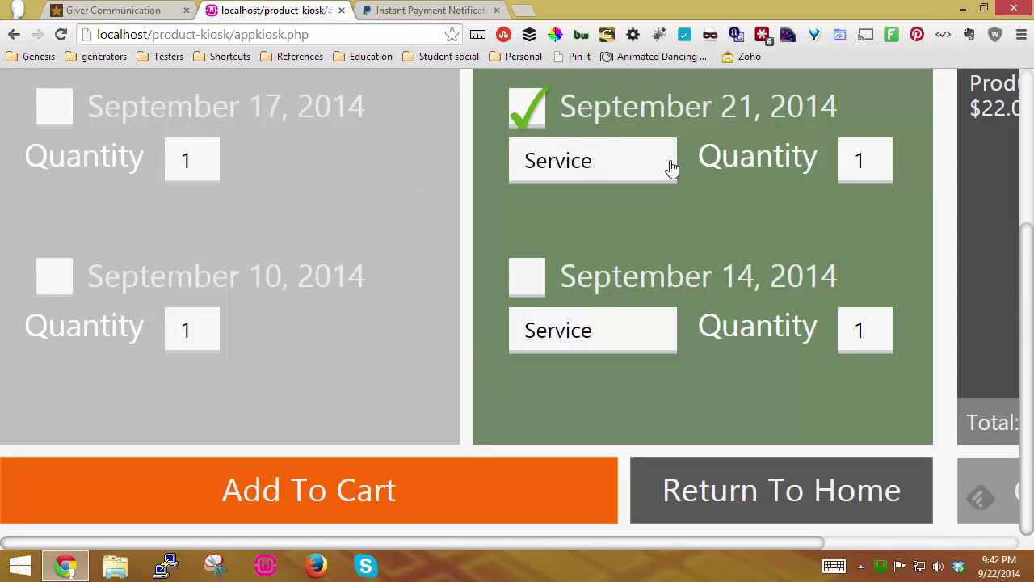
click(669, 165)
click(616, 282)
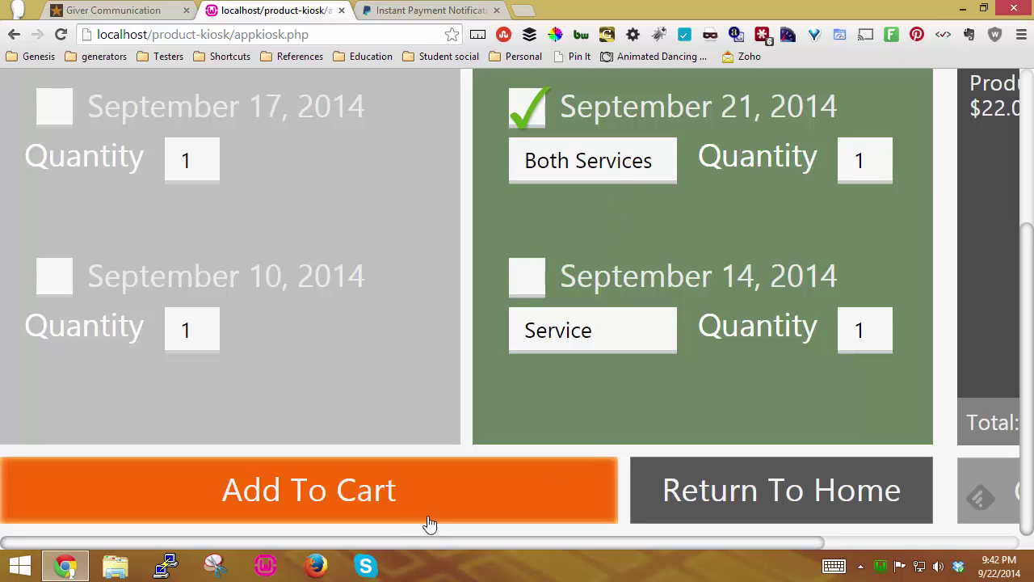
click(861, 158)
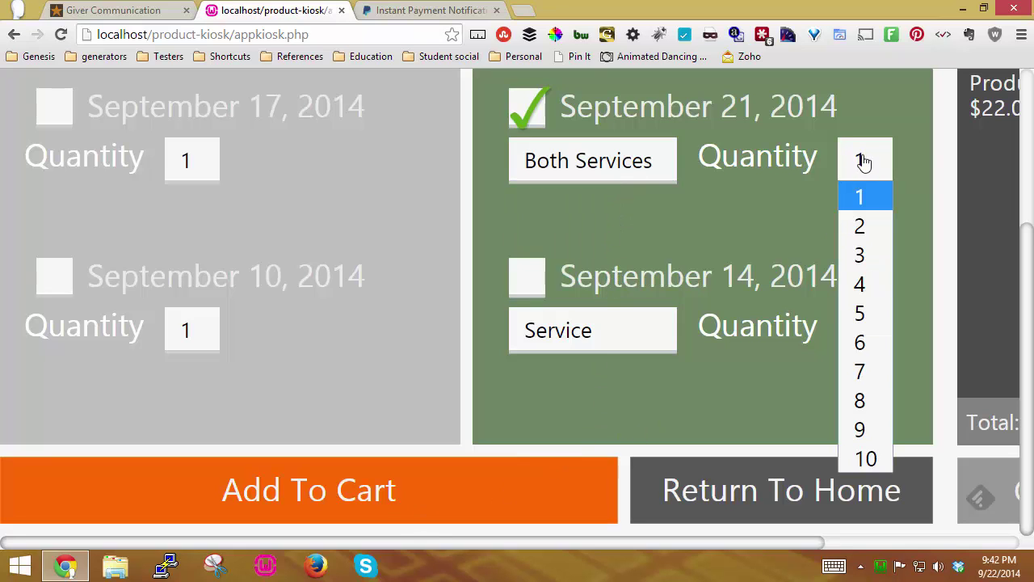
click(859, 225)
click(335, 490)
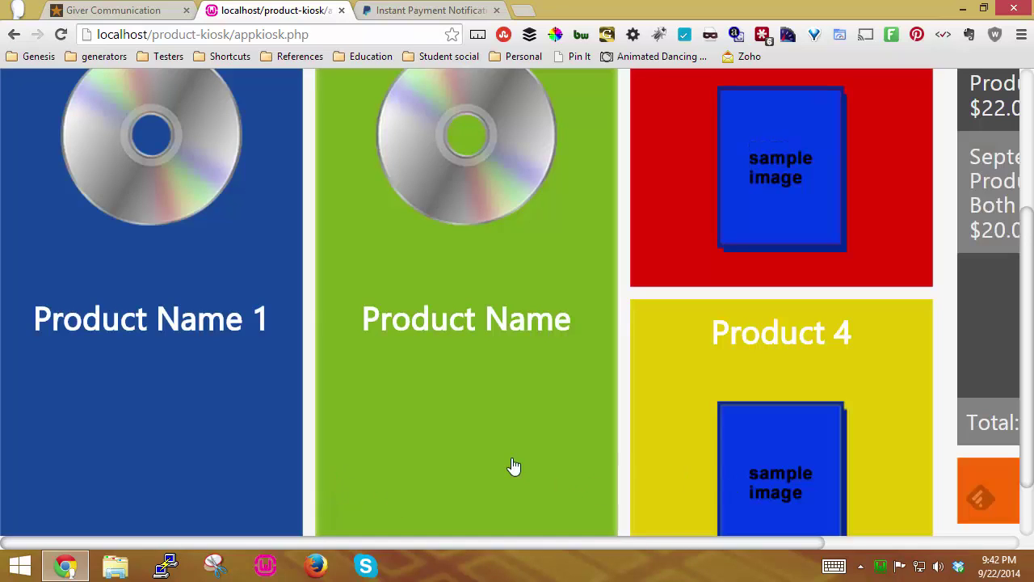
Step: Check out the $62.00 cart, entering a Gmail address for the receipt
drag(622, 544, 816, 544)
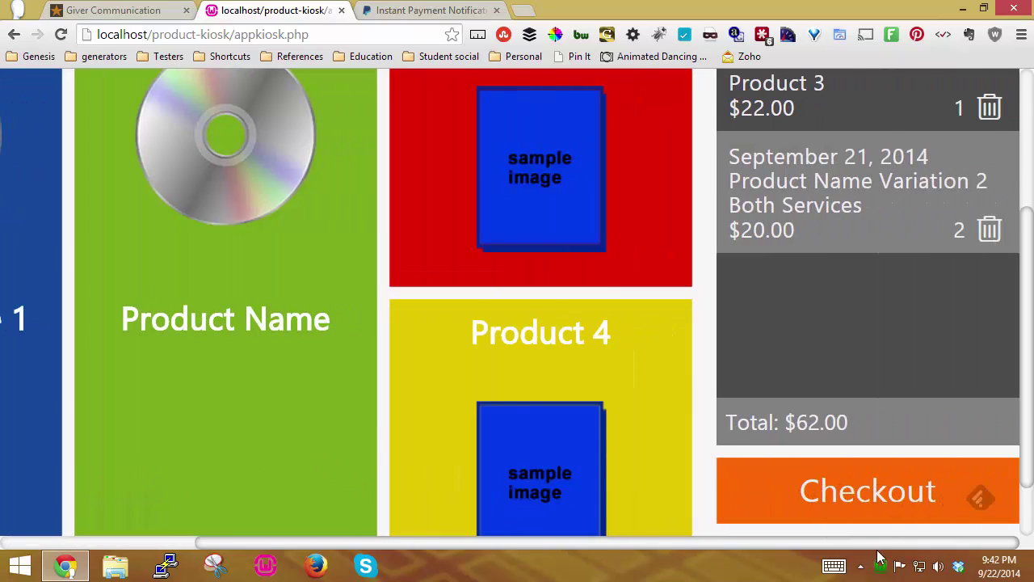
click(905, 491)
click(692, 183)
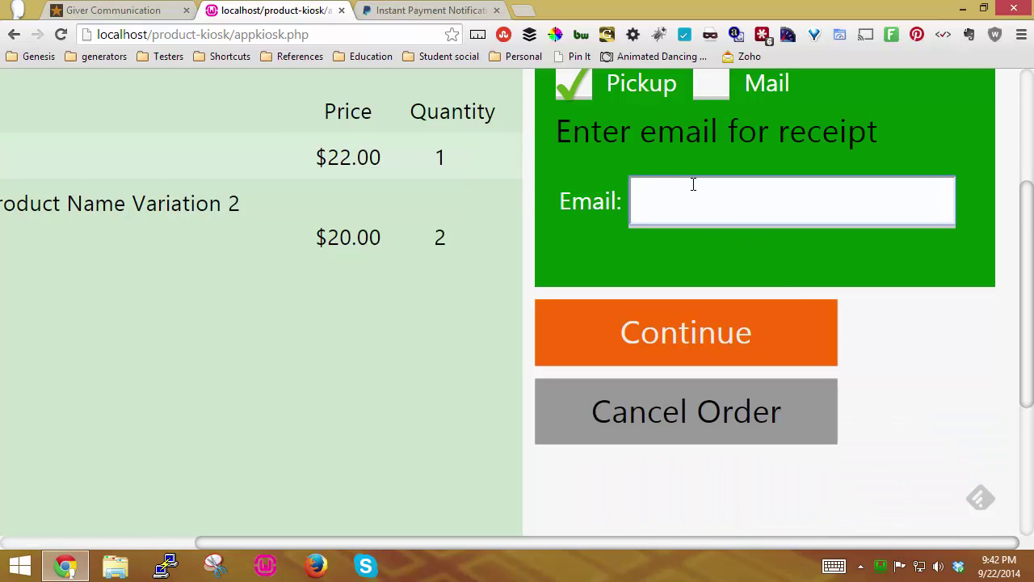
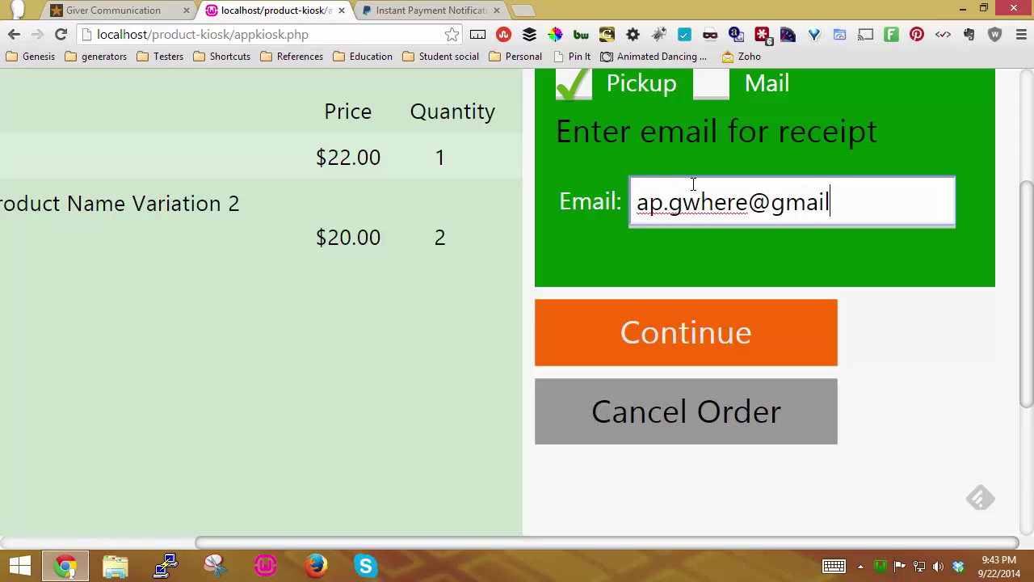
click(667, 340)
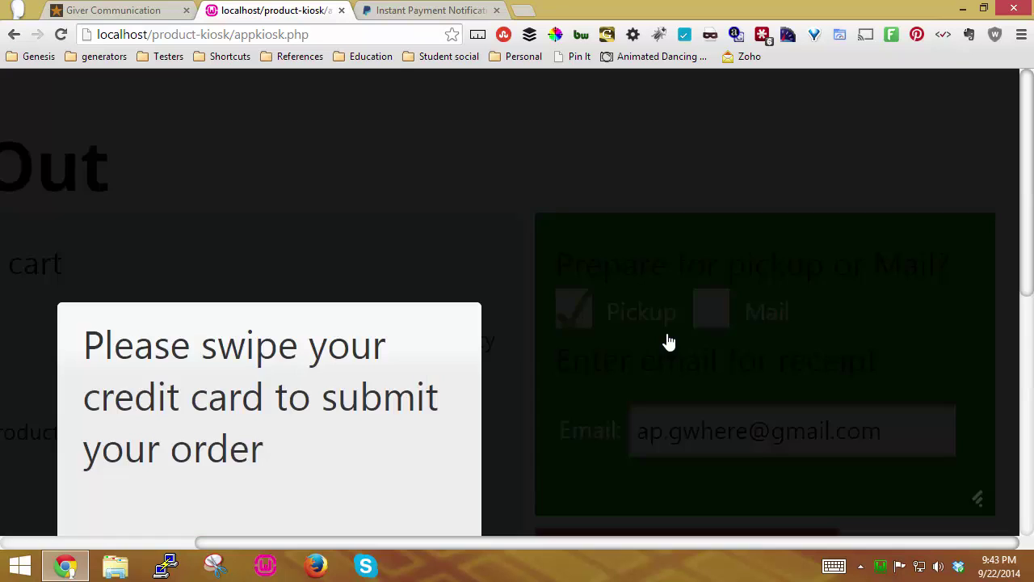
scroll(298, 348, down, 2)
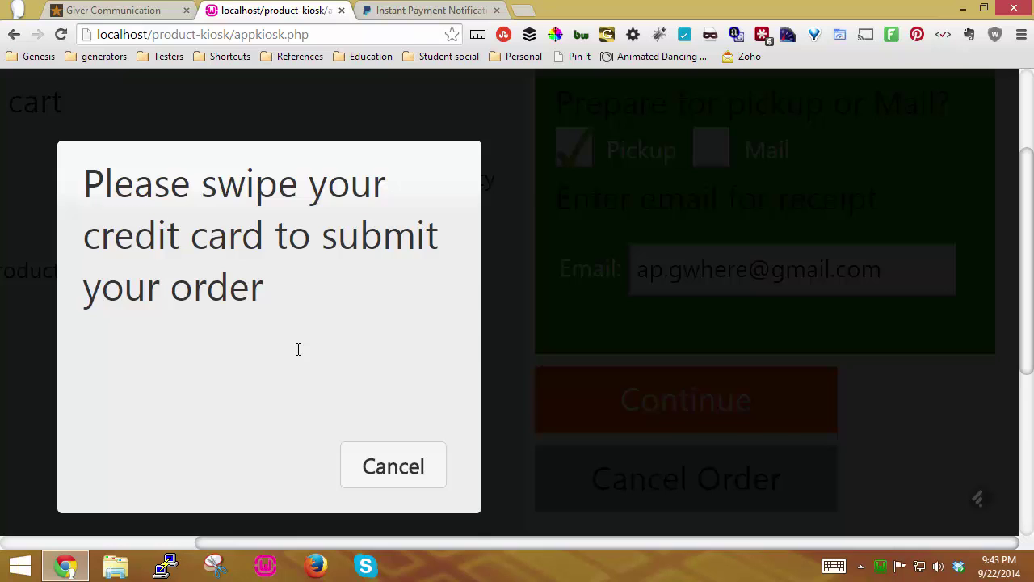
scroll(298, 348, up, 2)
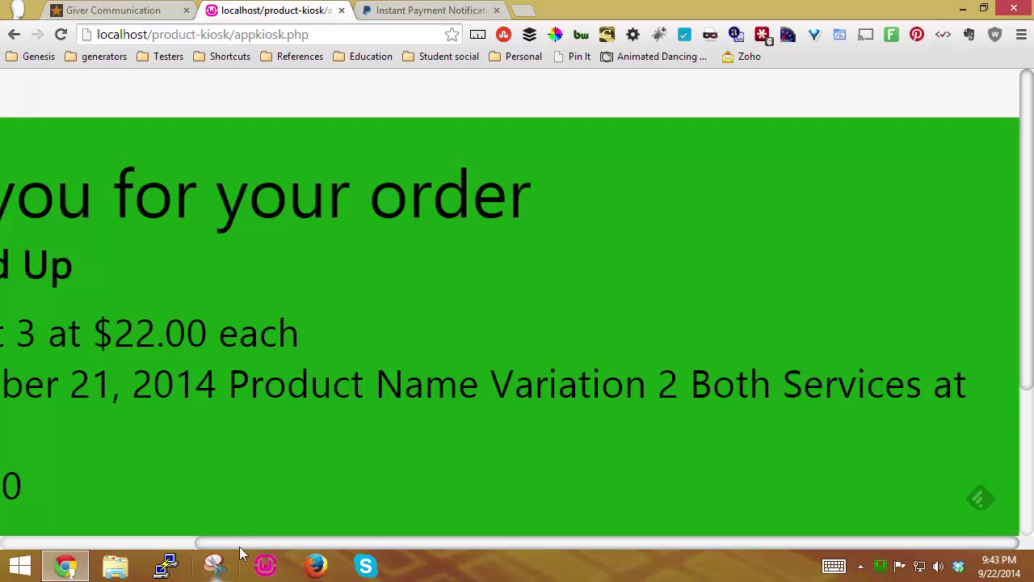
drag(242, 540, 13, 517)
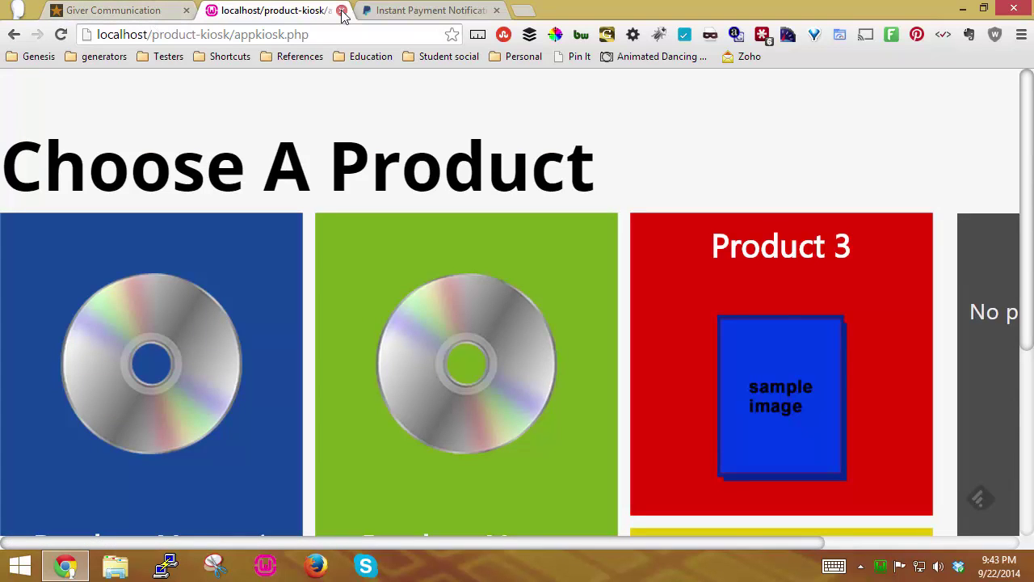
Step: Close the kiosk and PayPal tabs and bring up the Thank You email in Gmail
click(343, 10)
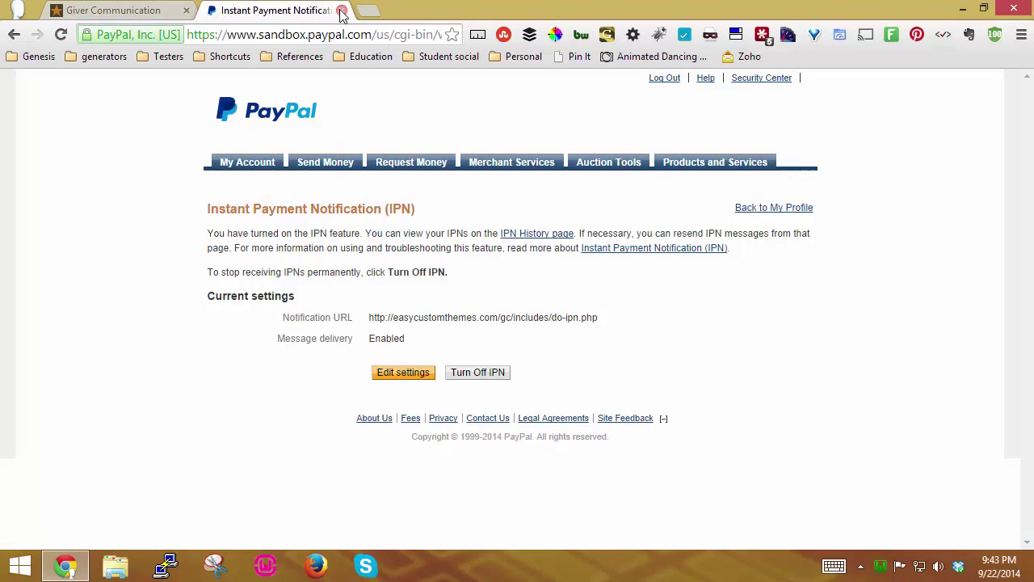
click(342, 11)
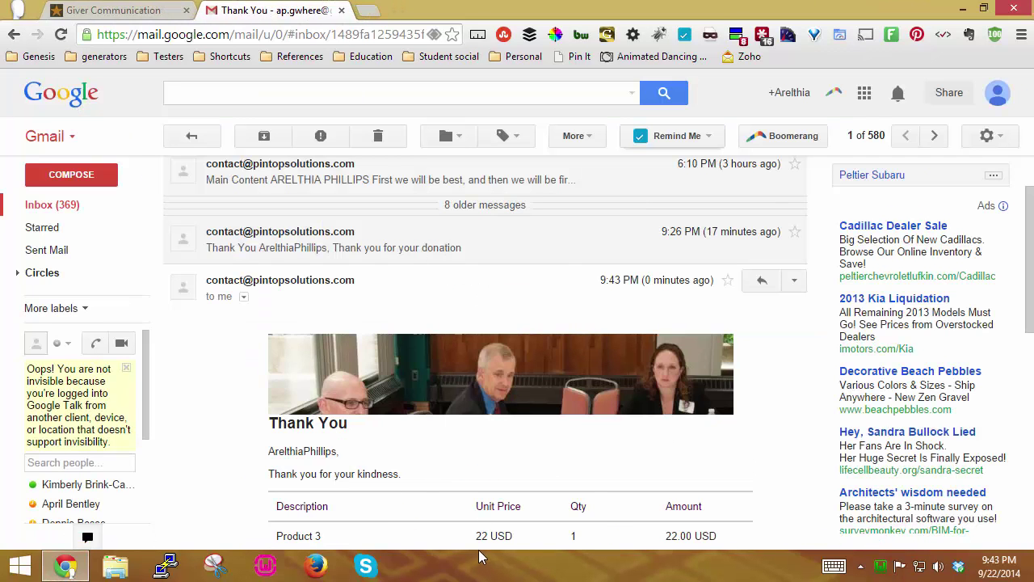
scroll(797, 351, down, 2)
scroll(796, 347, up, 1)
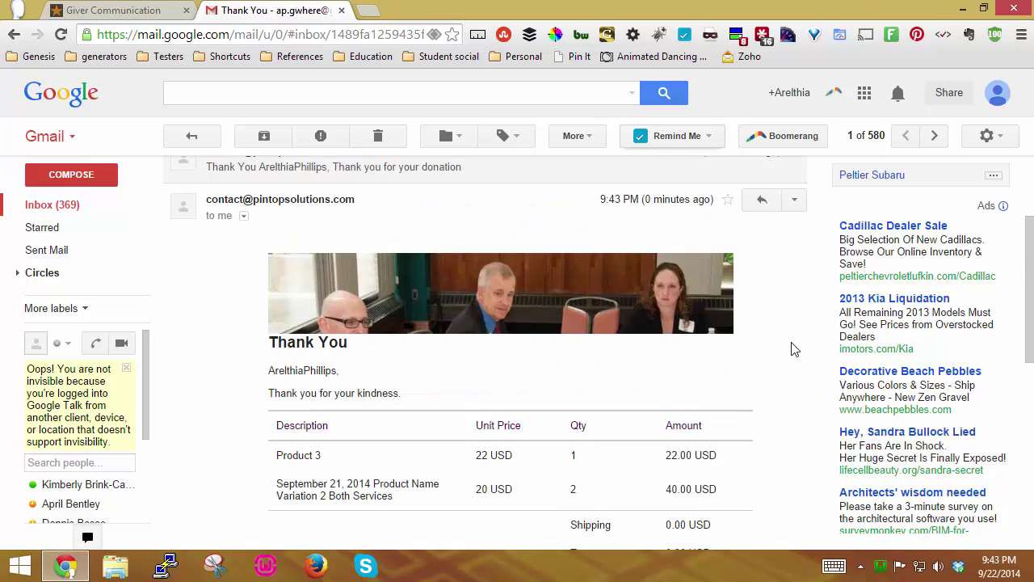
scroll(793, 349, down, 1)
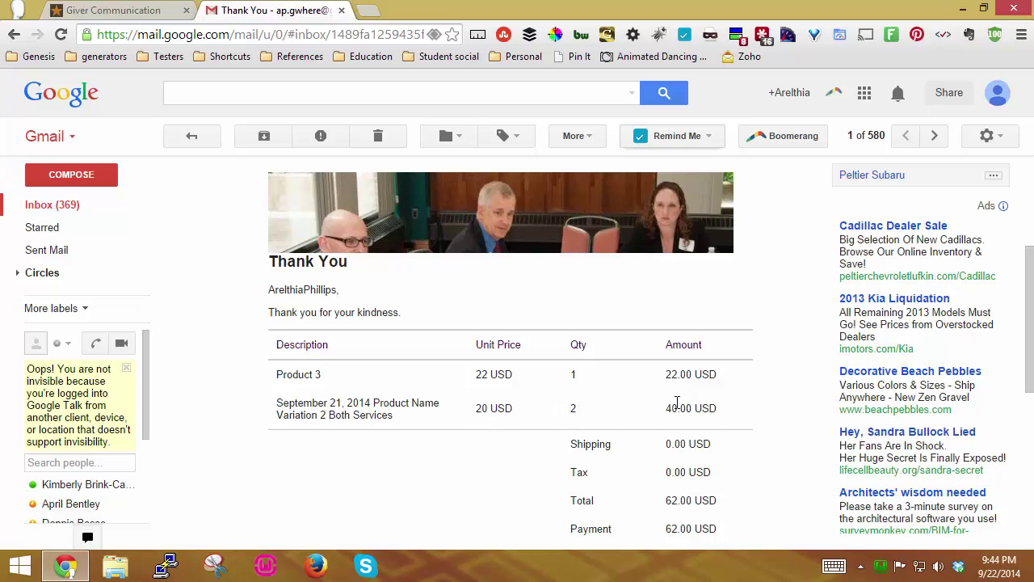
Step: Scroll through the receipt's banner, message and 62.00 USD order table to the footer
scroll(706, 408, down, 1)
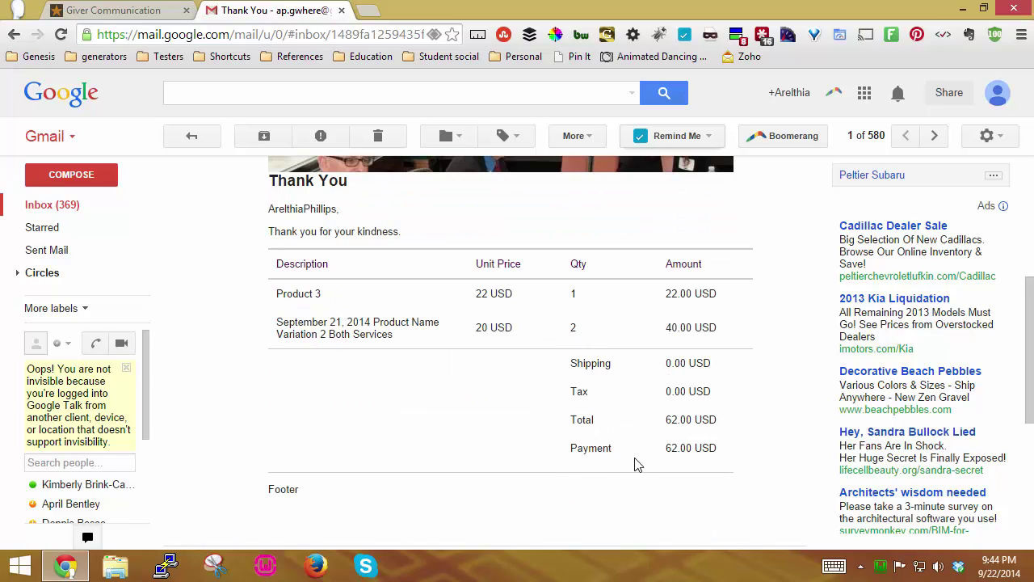
scroll(386, 358, up, 2)
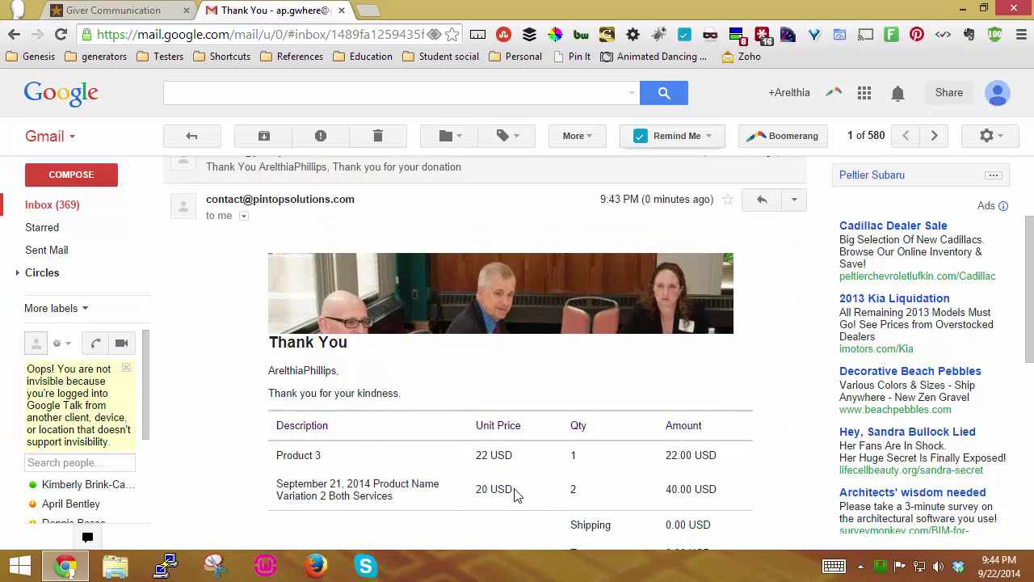
scroll(436, 505, down, 1)
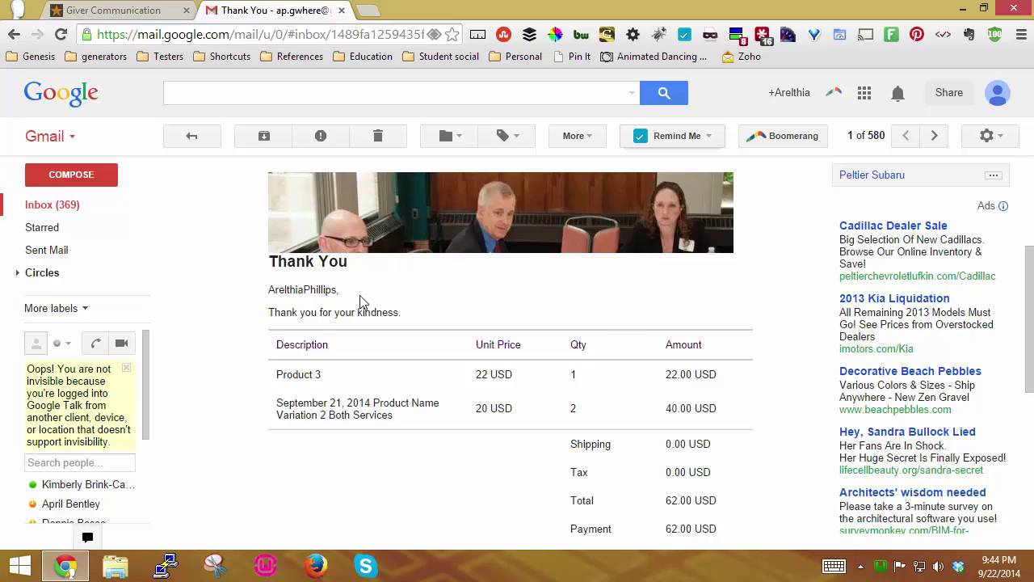
scroll(606, 349, down, 2)
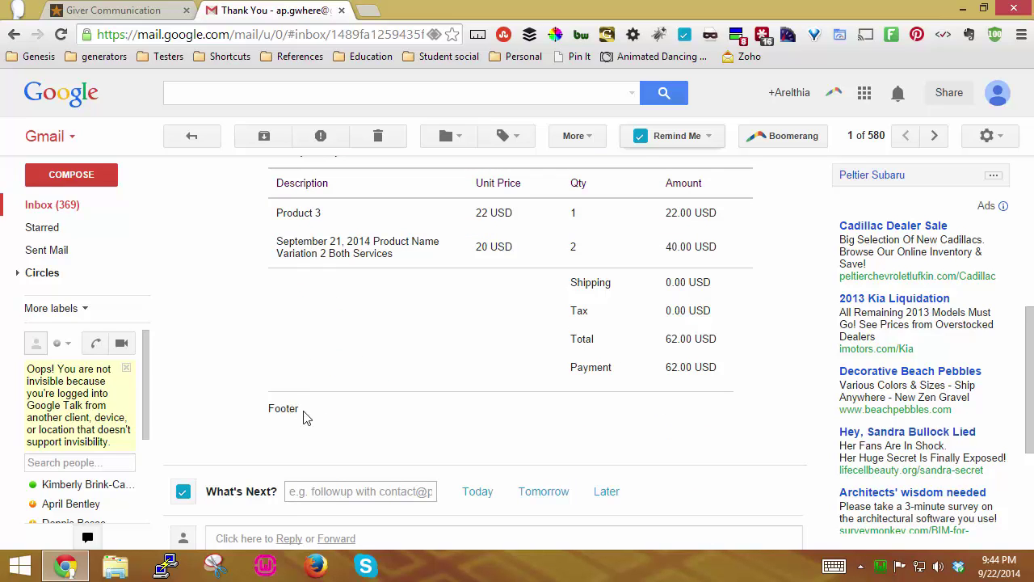
drag(305, 417, 261, 411)
scroll(342, 415, up, 2)
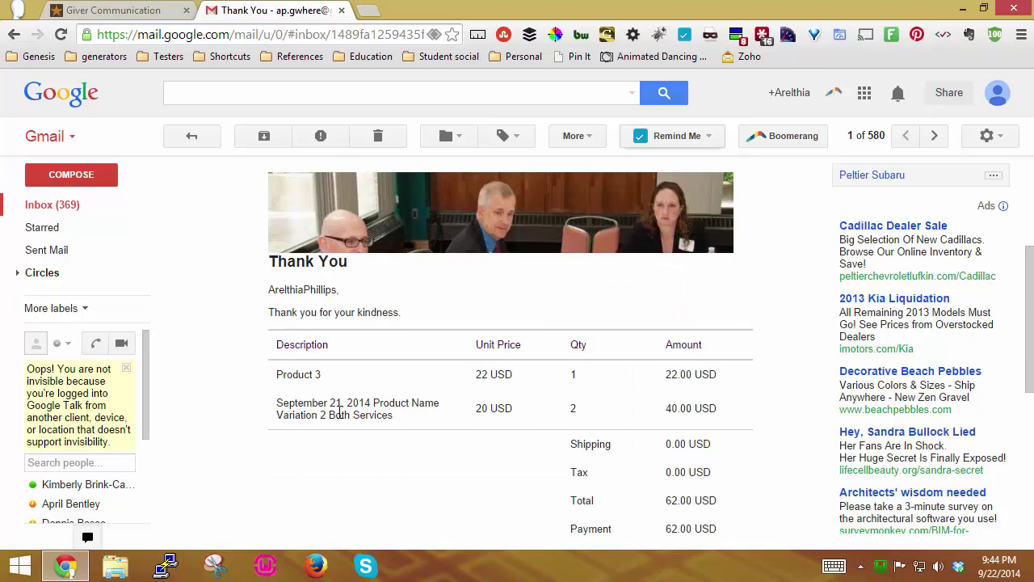